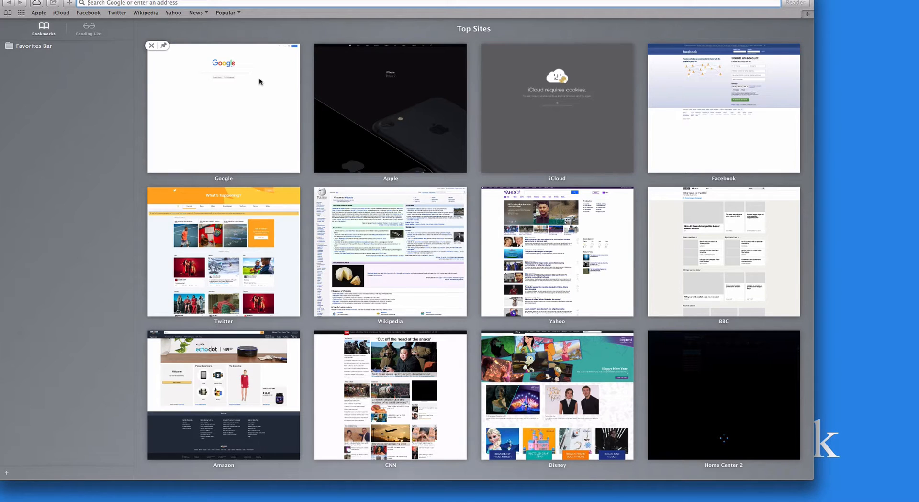
- Go to 10.0.1.57 in Safari and log in with the account e-mail and password
type("10.0.")
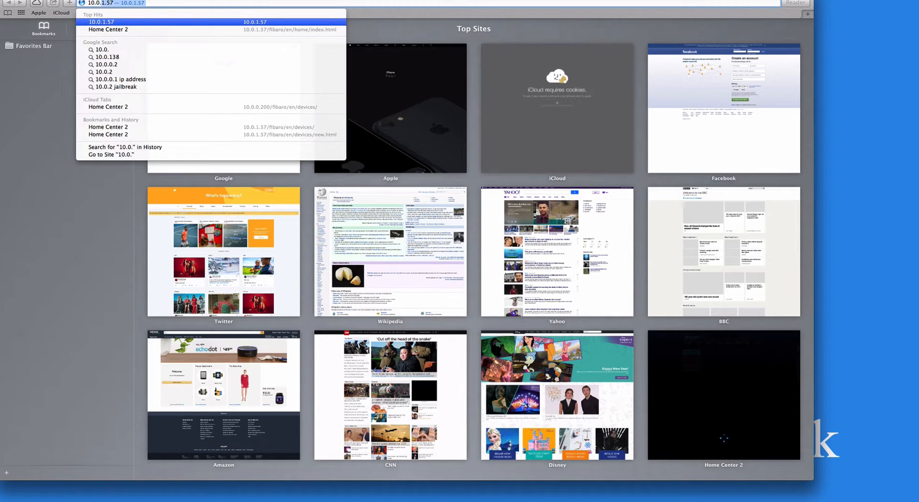
type("1.57")
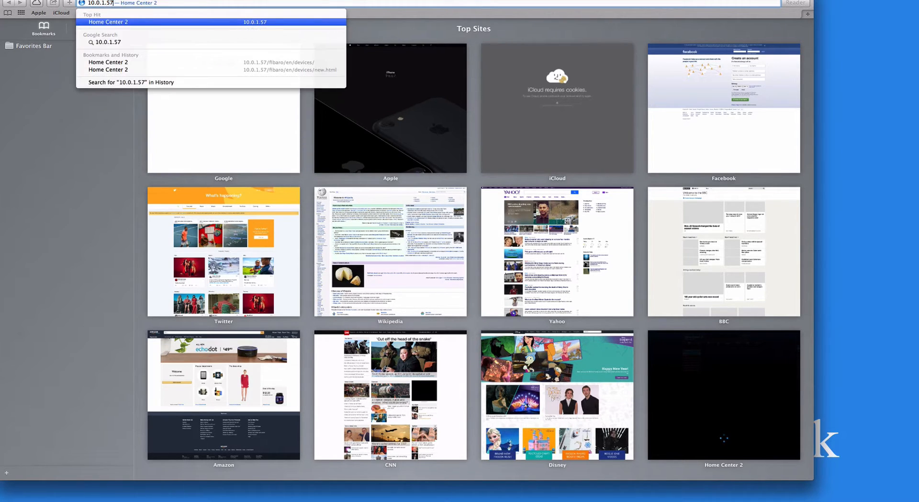
key("Return")
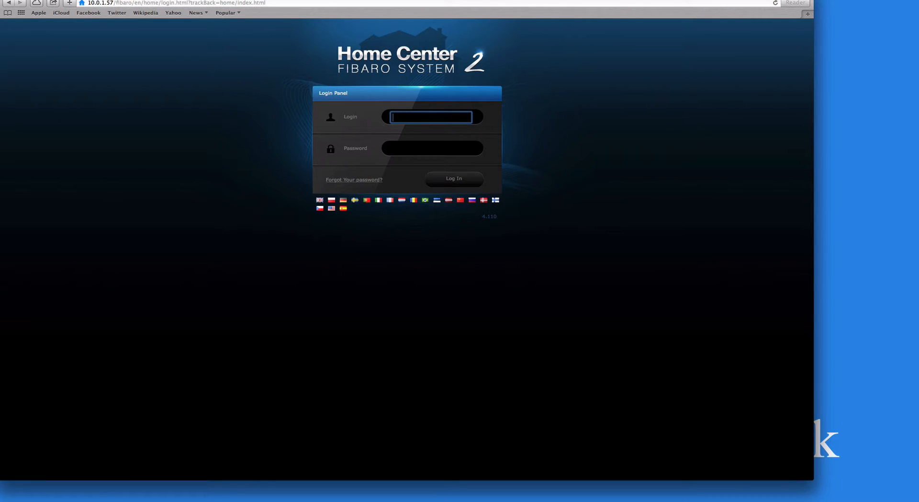
key("Tab")
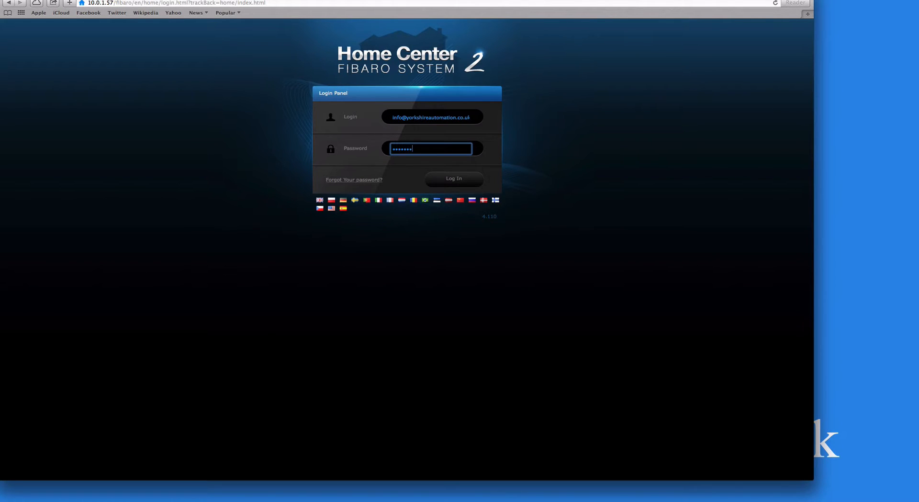
key("Return")
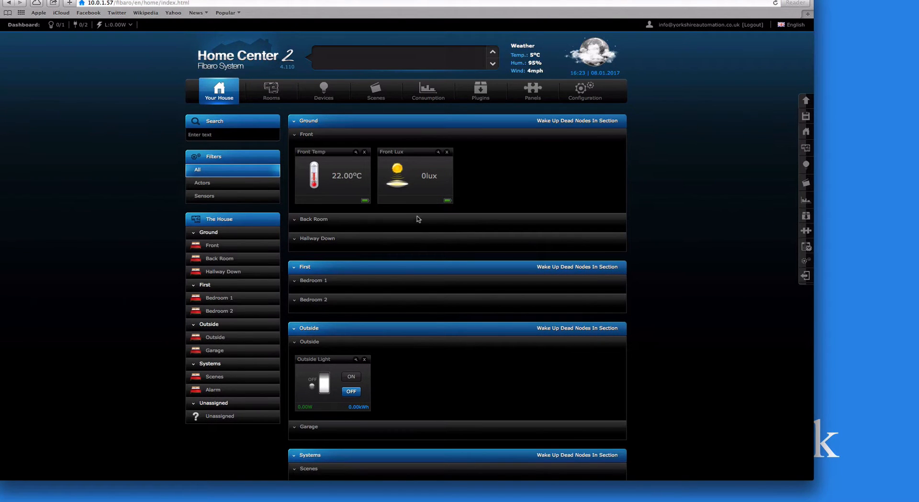
scroll(419, 218, "down", 5)
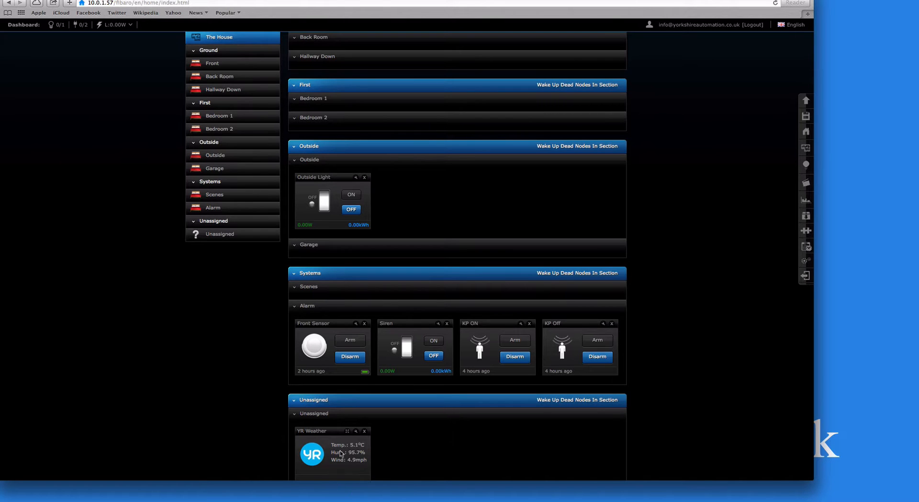
scroll(357, 445, "down", 2)
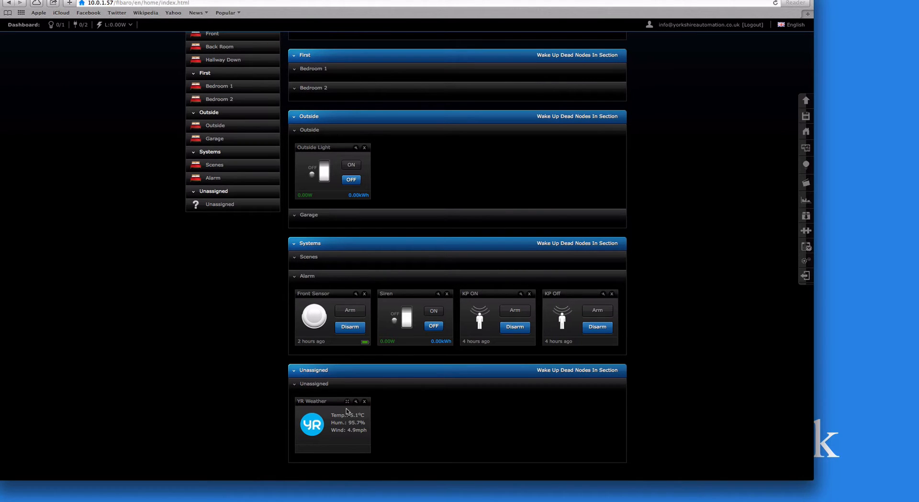
scroll(361, 425, "up", 3)
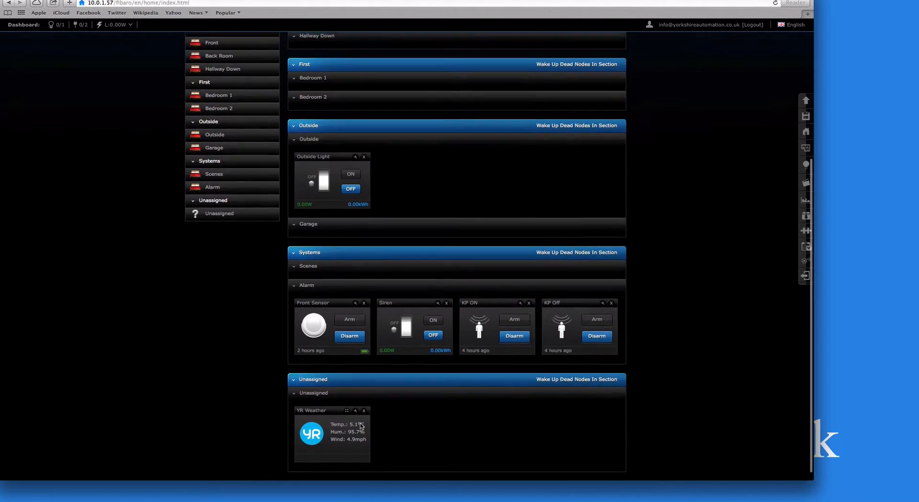
left_click(866, 1)
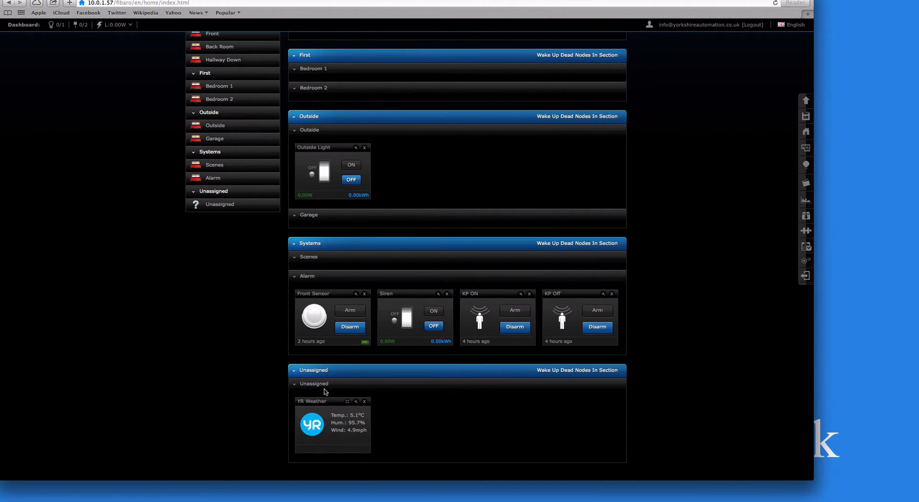
- Assign the YR Weather device to the Scenes room, save, and return to the Devices overview
left_click(355, 401)
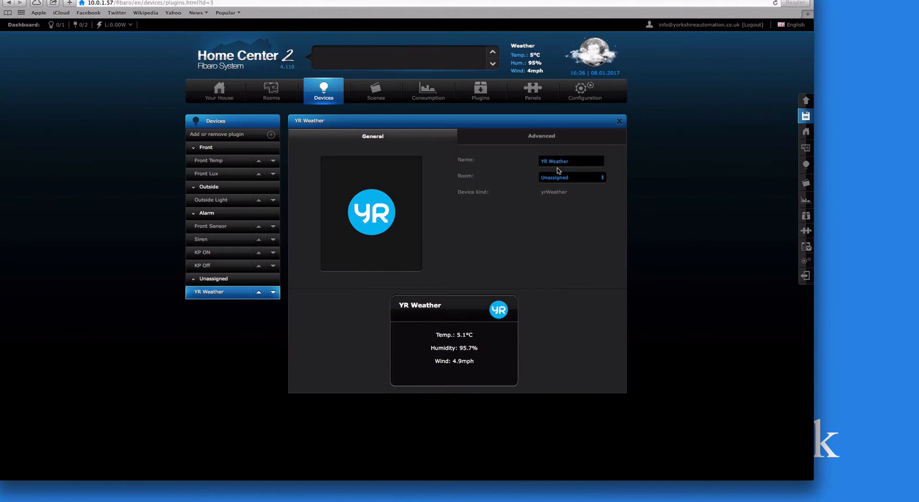
left_click(558, 177)
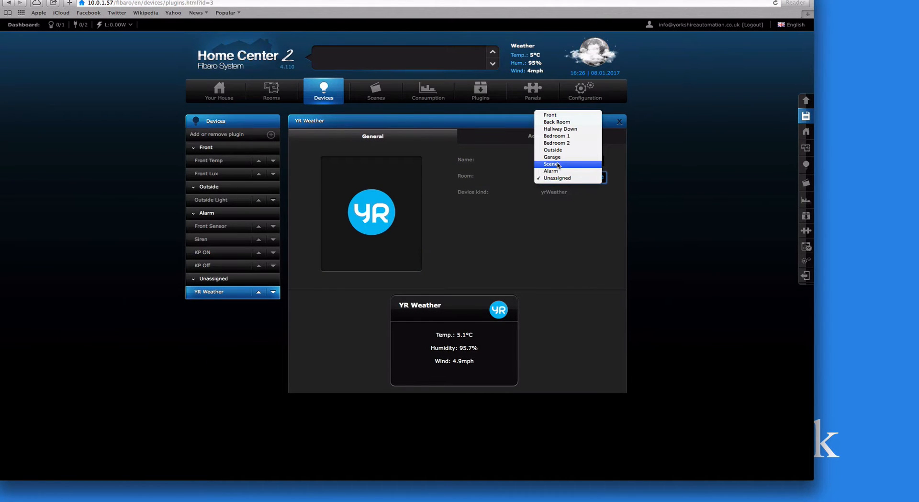
left_click(564, 164)
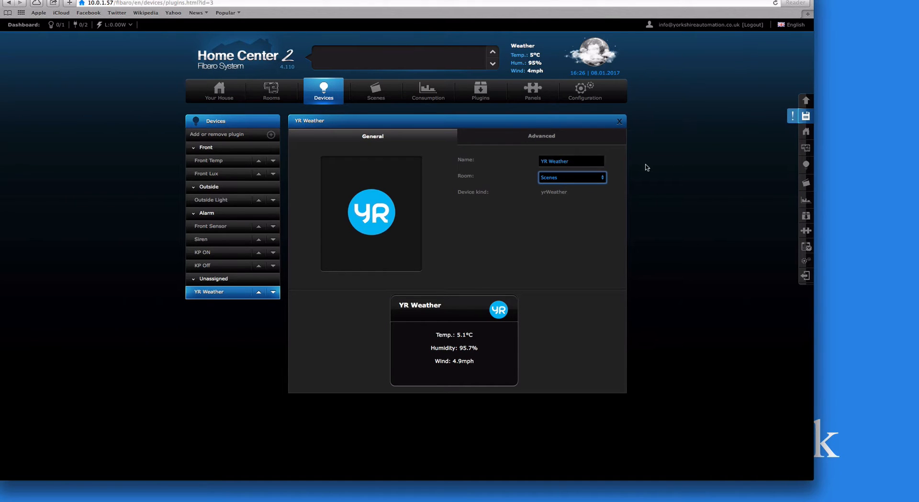
left_click(805, 116)
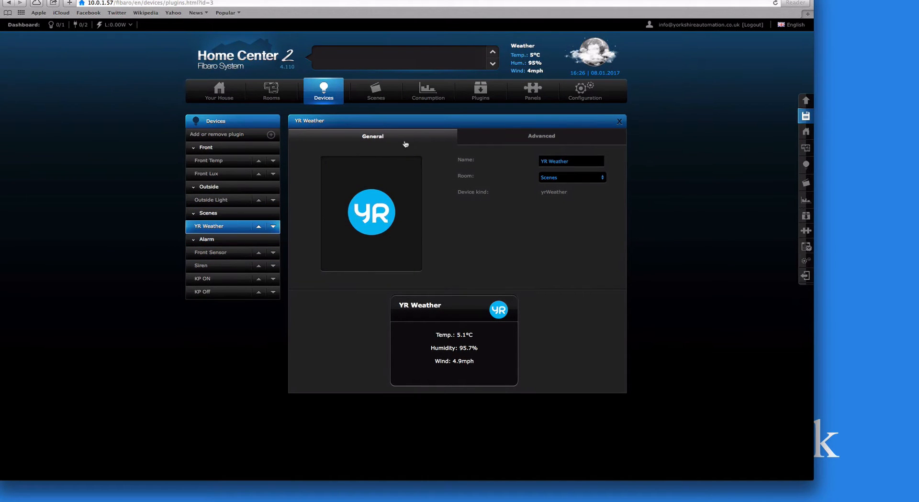
left_click(508, 136)
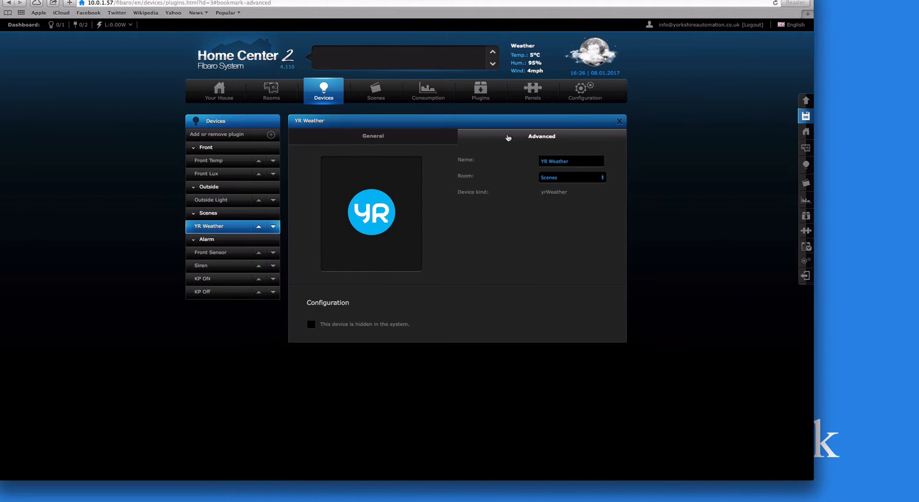
left_click(322, 95)
scroll(502, 303, "down", 8)
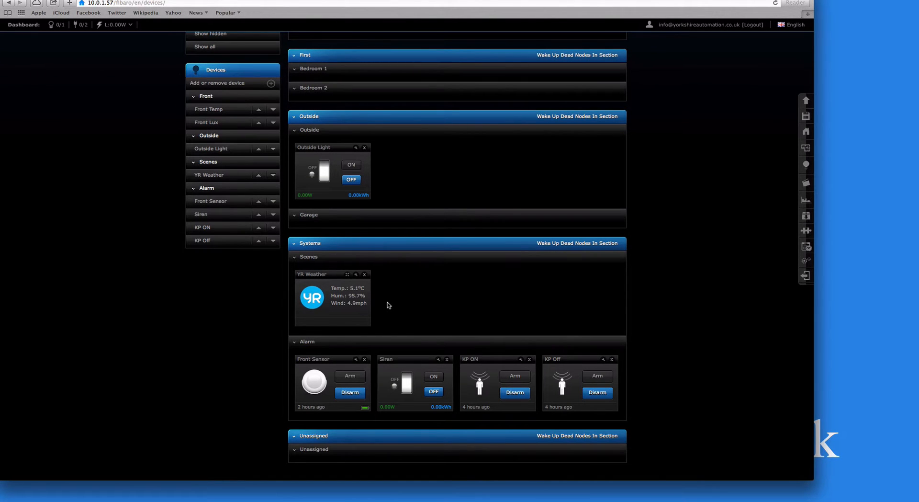
- Scroll back to the top of the page and switch to the Scenes tab
scroll(386, 302, "up", 5)
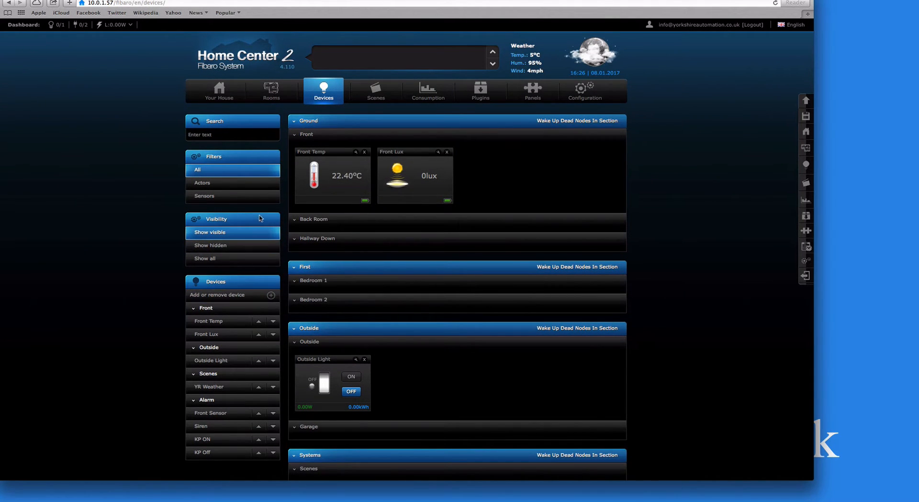
left_click(383, 99)
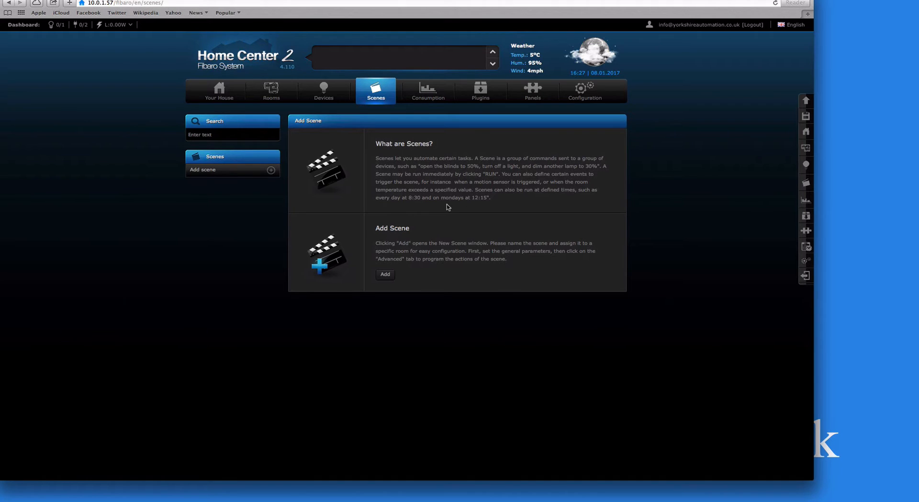
- Add a new scene using graphic blocks and bring up its block-type menu
left_click(385, 274)
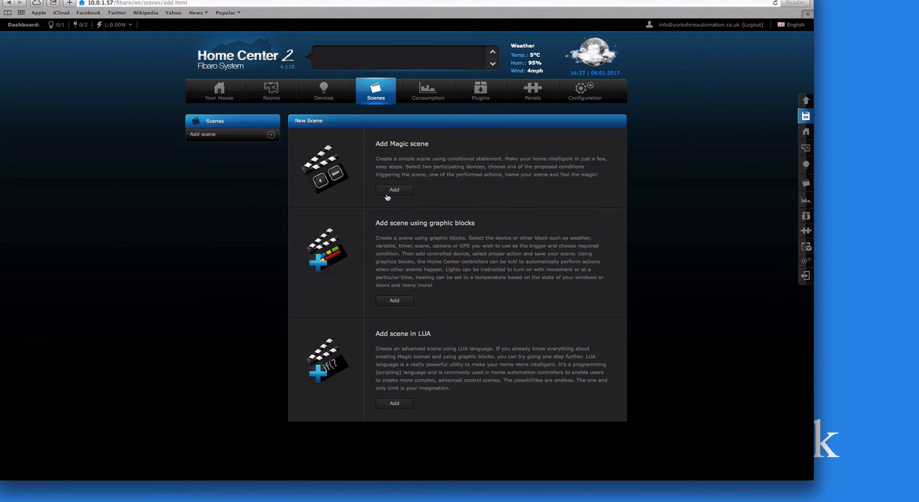
left_click(395, 301)
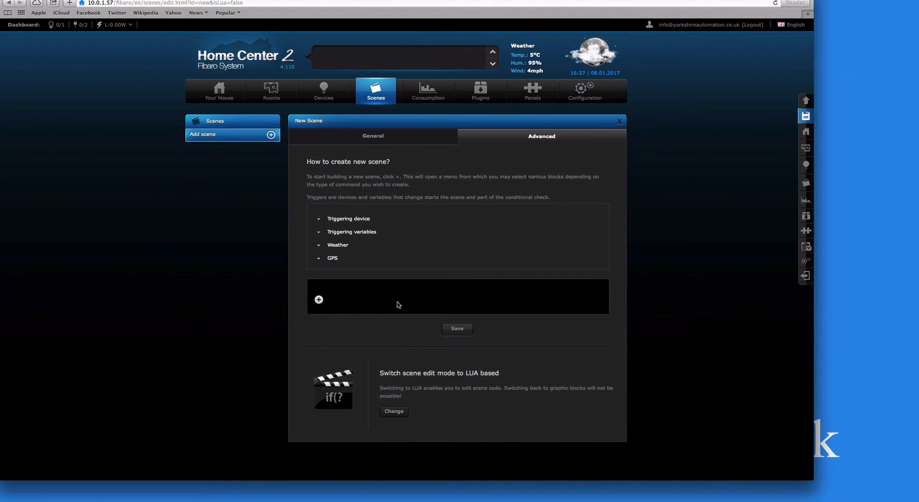
left_click(319, 300)
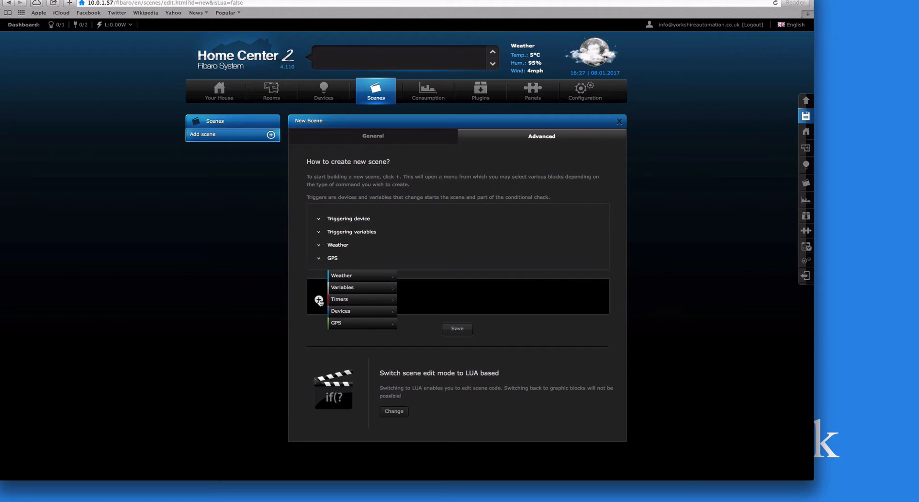
- Insert a Timers > Days of Week block as the scene's trigger
mouse_move(342, 301)
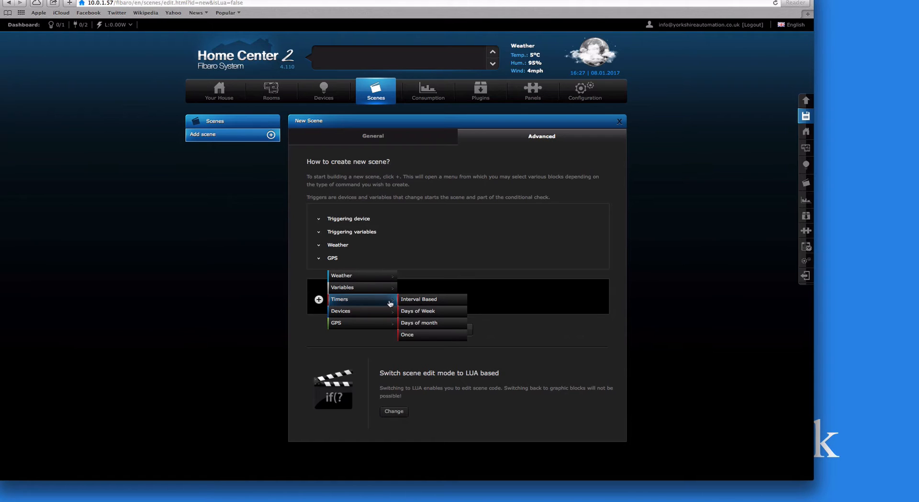
left_click(433, 311)
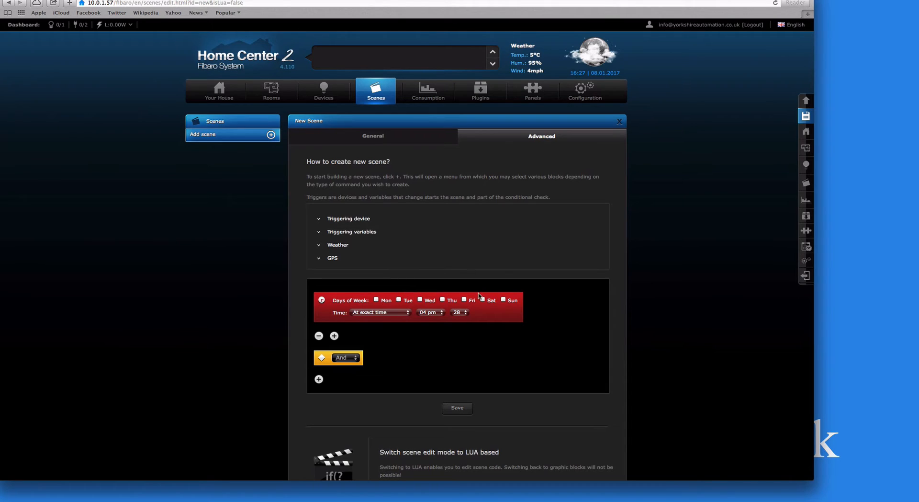
- Set the timer to run Monday through Sunday at 15m after sunset
left_click(377, 300)
left_click(400, 299)
left_click(420, 299)
left_click(443, 299)
left_click(463, 299)
left_click(504, 300)
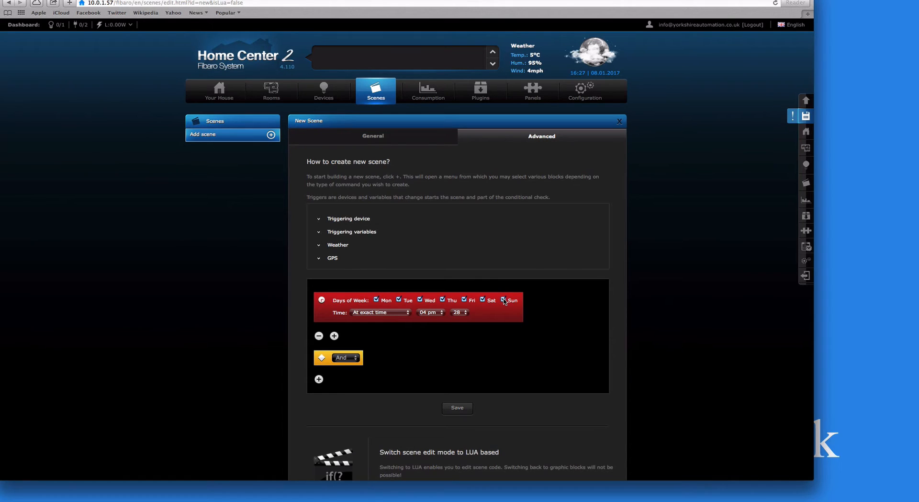
left_click(403, 314)
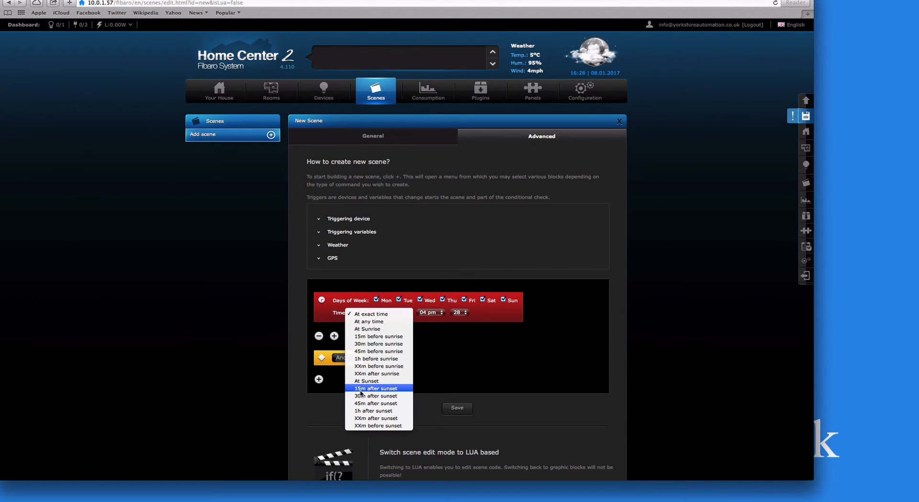
left_click(375, 389)
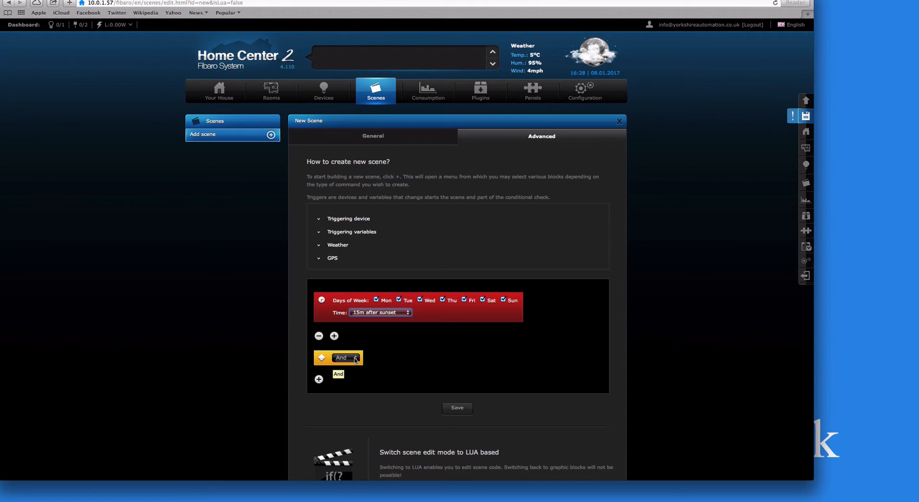
- Change the connector after the timer from And to Then
left_click(351, 358)
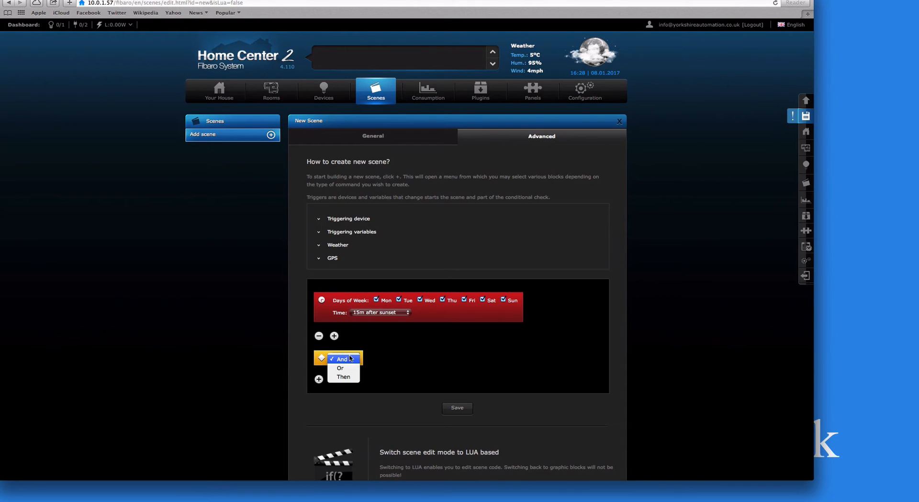
left_click(344, 377)
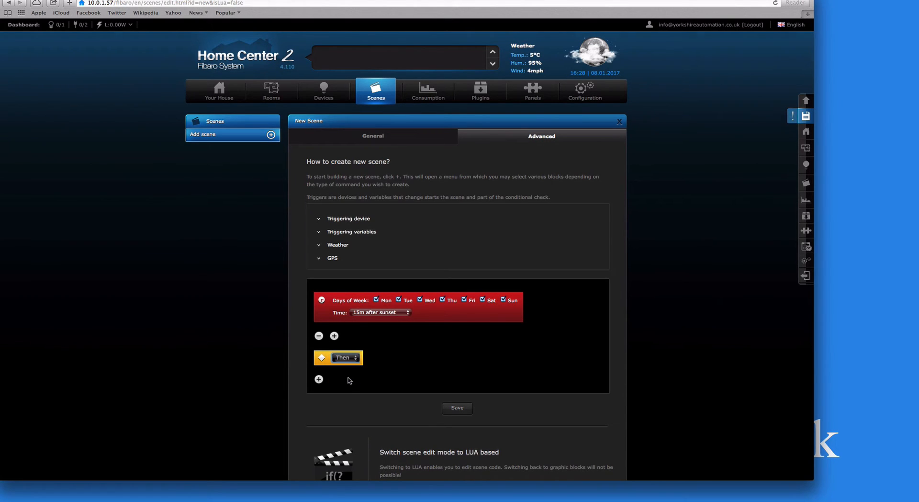
scroll(349, 380, "down", 2)
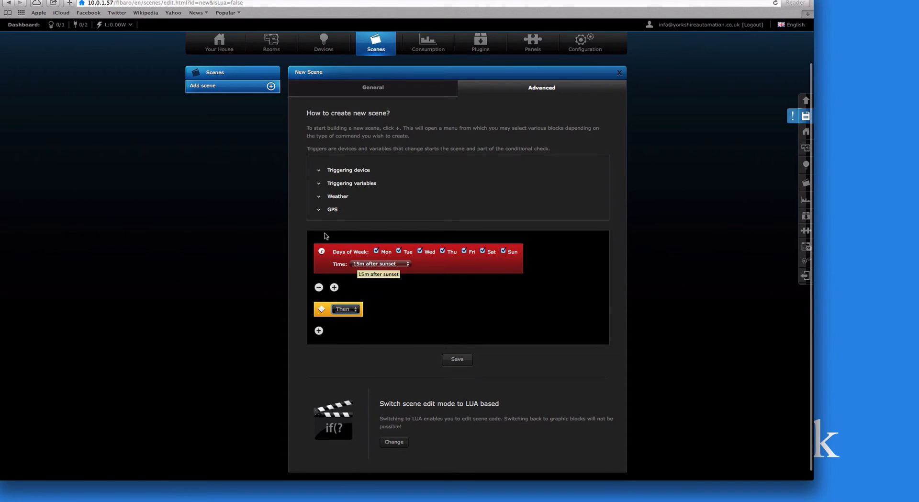
- Add a Turn On action for Devices > Outside > Outside > Outside Light under Then
left_click(319, 331)
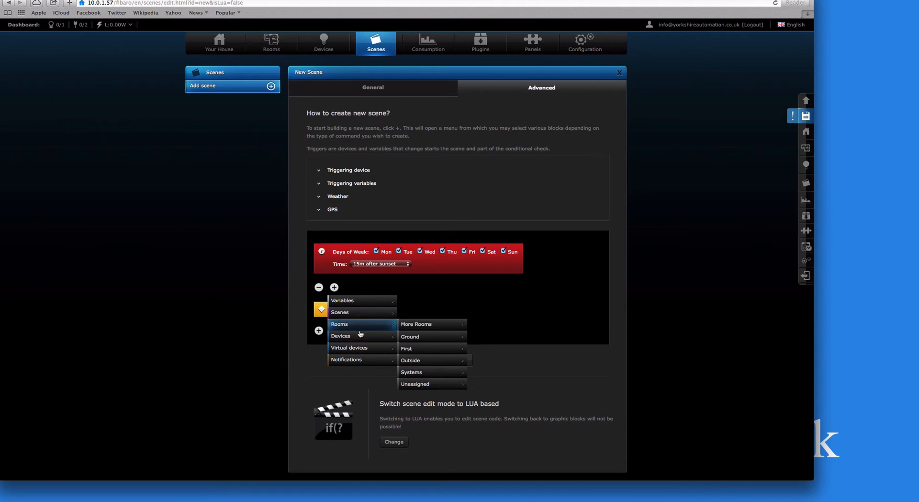
mouse_move(361, 336)
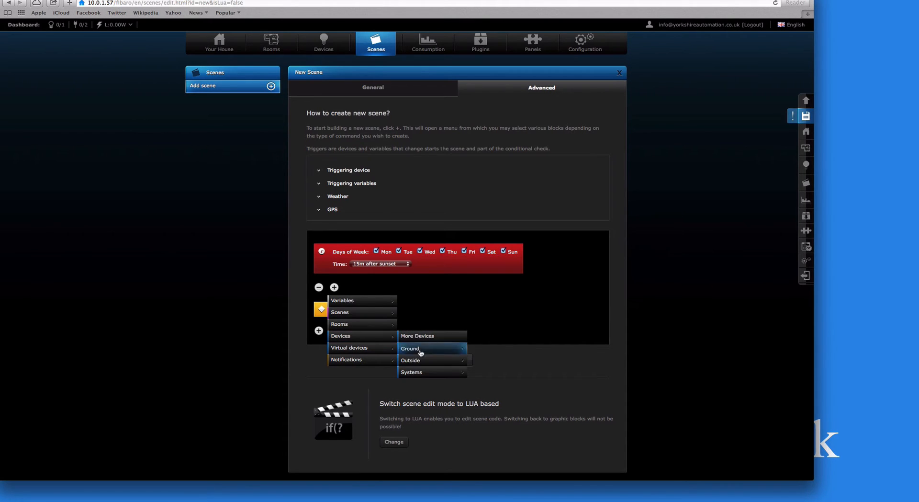
mouse_move(433, 362)
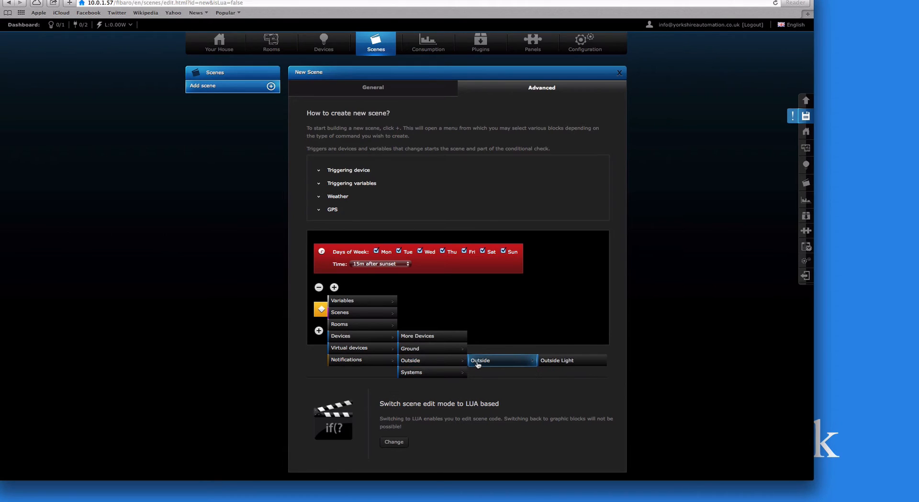
mouse_move(502, 362)
left_click(548, 362)
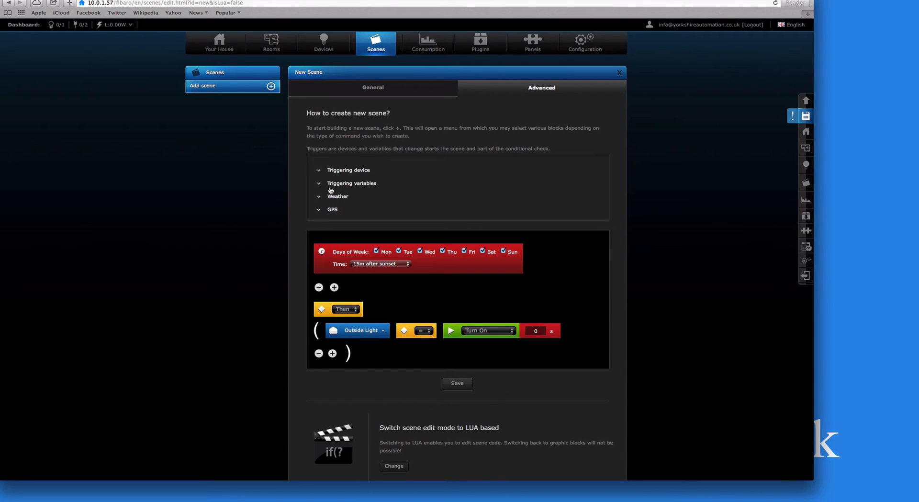
- On the General tab, name the scene 'outside dusk light' and put it in the Scenes room
left_click(319, 171)
left_click(366, 88)
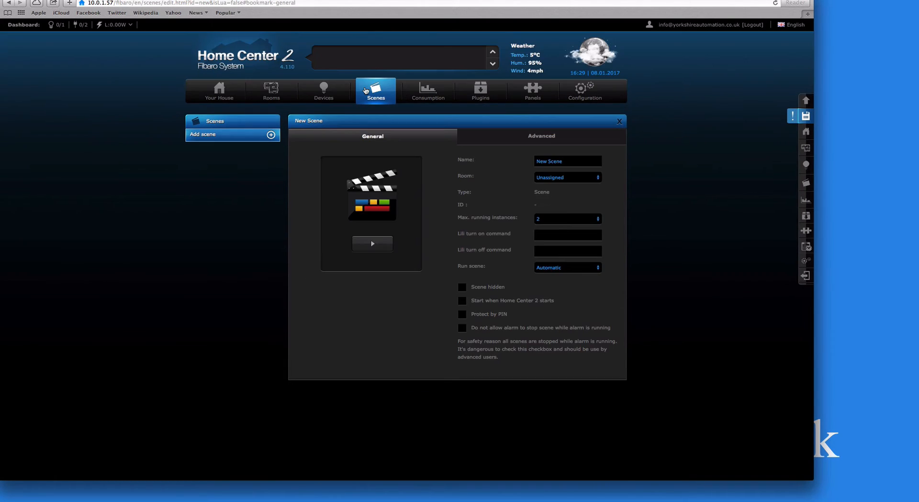
double_click(573, 161)
type("Sc")
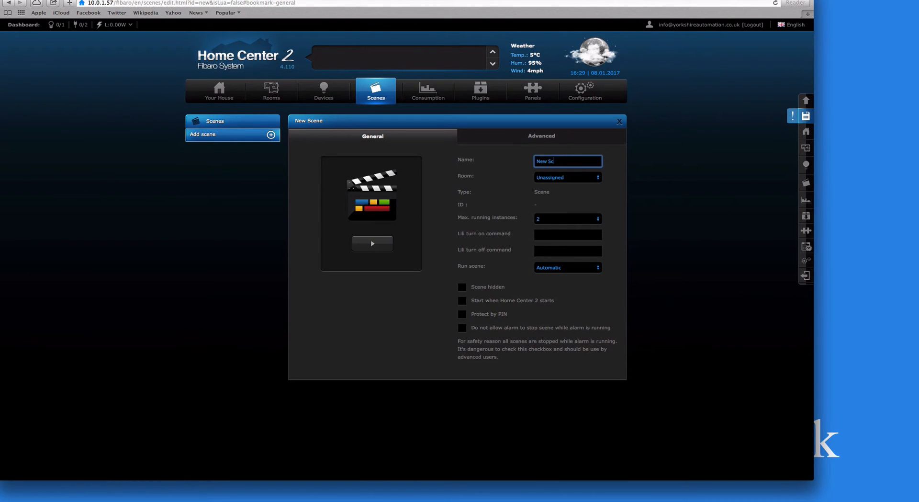
key("BackSpace")
key("BackSpace")
key("BackSpace")
type("outside dusk light")
left_click(553, 178)
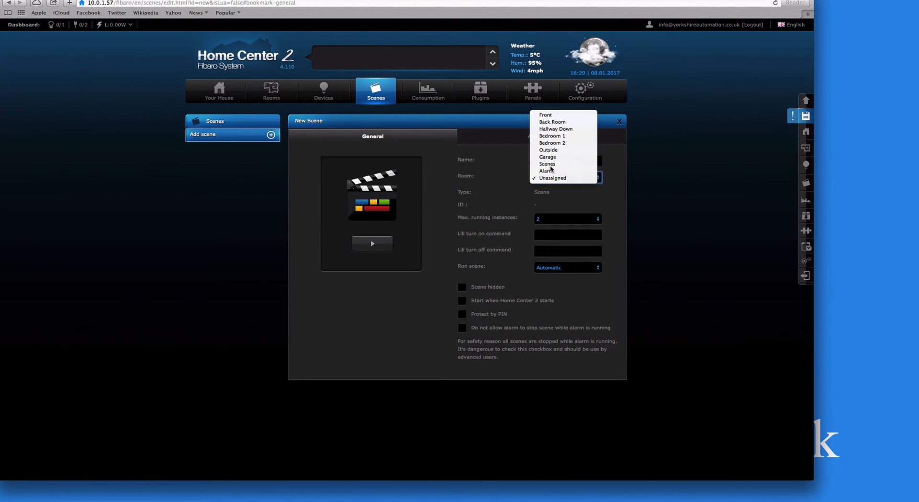
left_click(551, 165)
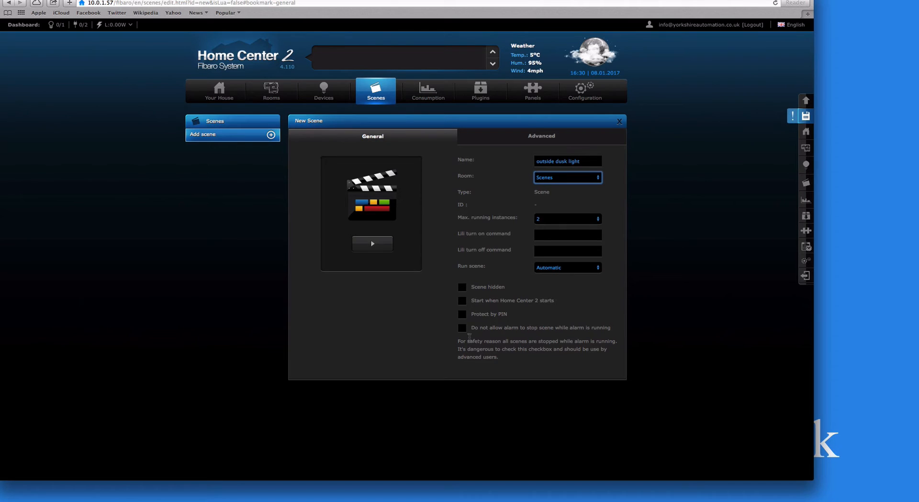
- Make the scene start with Home Center 2 and ignore alarms, then save it
left_click(463, 301)
left_click(476, 330)
left_click(807, 116)
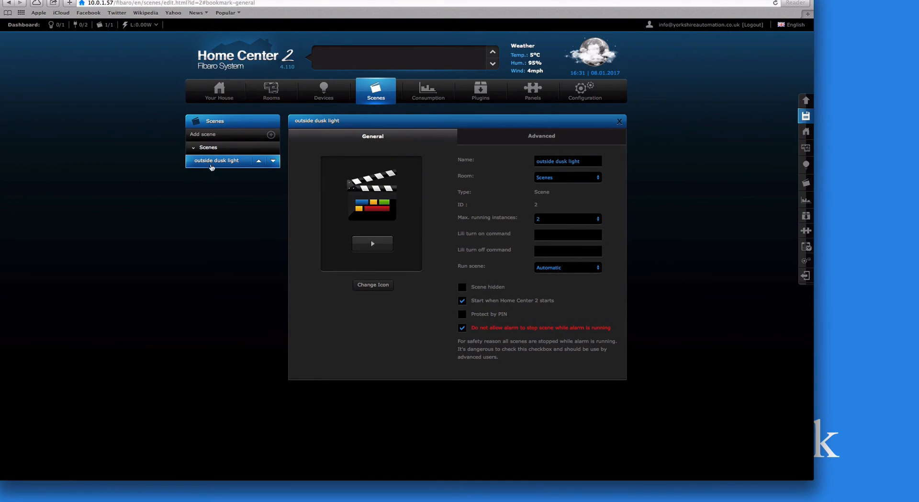
- Check the scene's blocks on the Advanced tab, then return to the Scenes tab
left_click(505, 142)
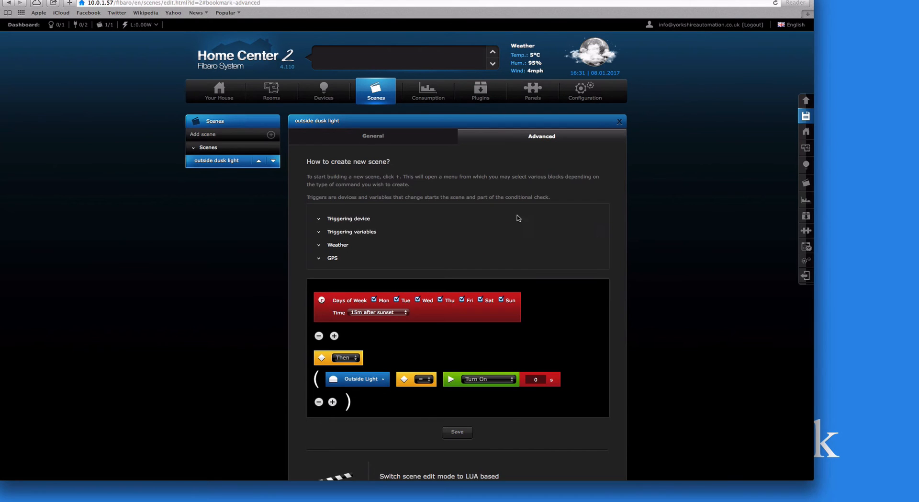
scroll(519, 225, "down", 2)
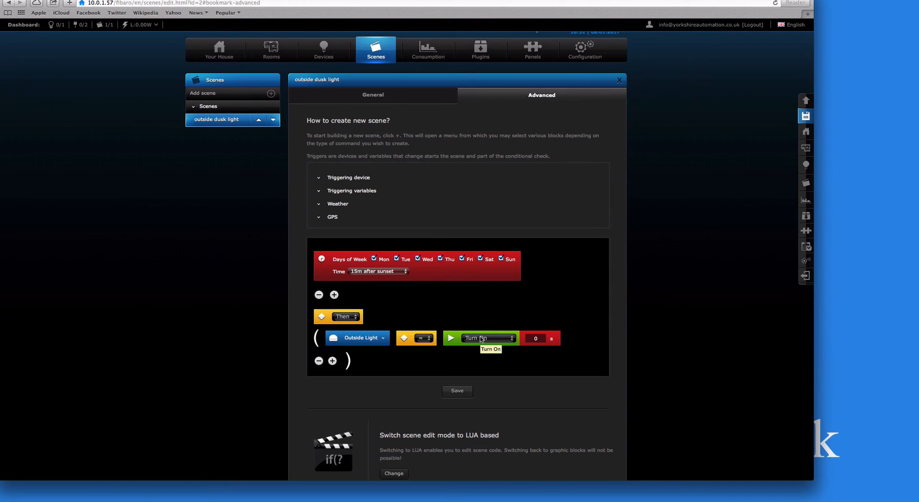
scroll(481, 338, "up", 3)
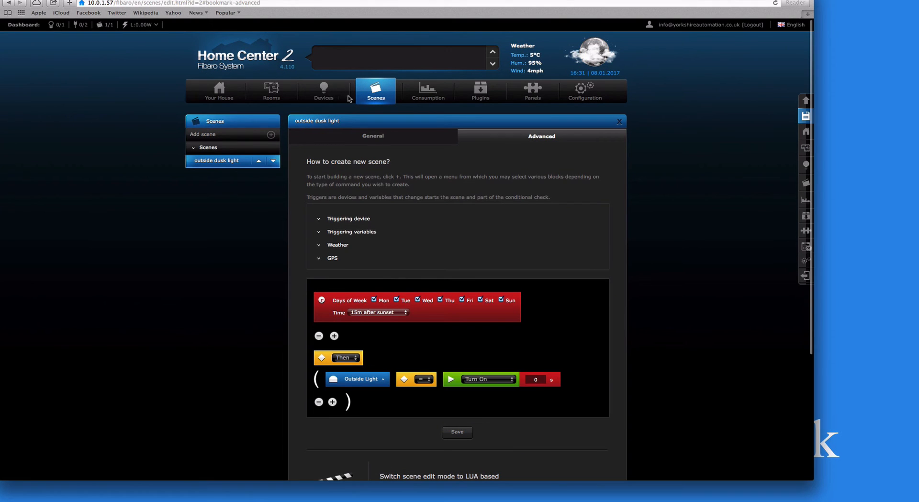
left_click(365, 93)
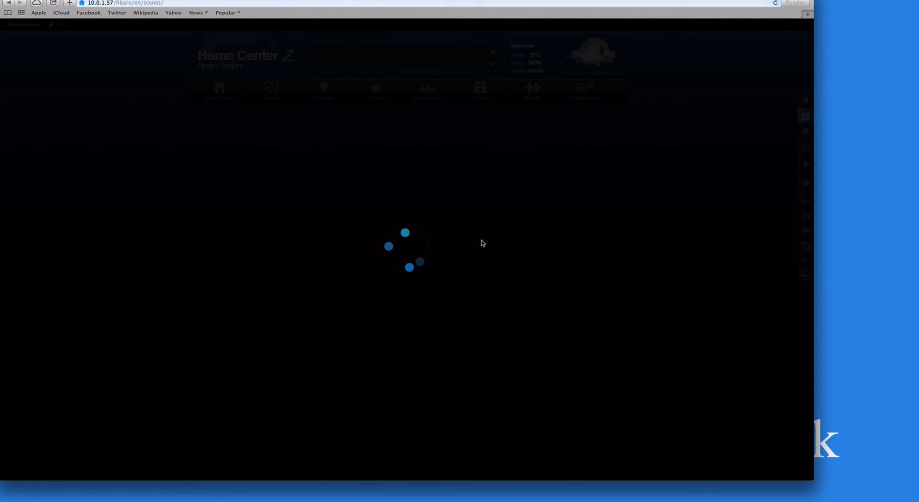
scroll(481, 242, "down", 1)
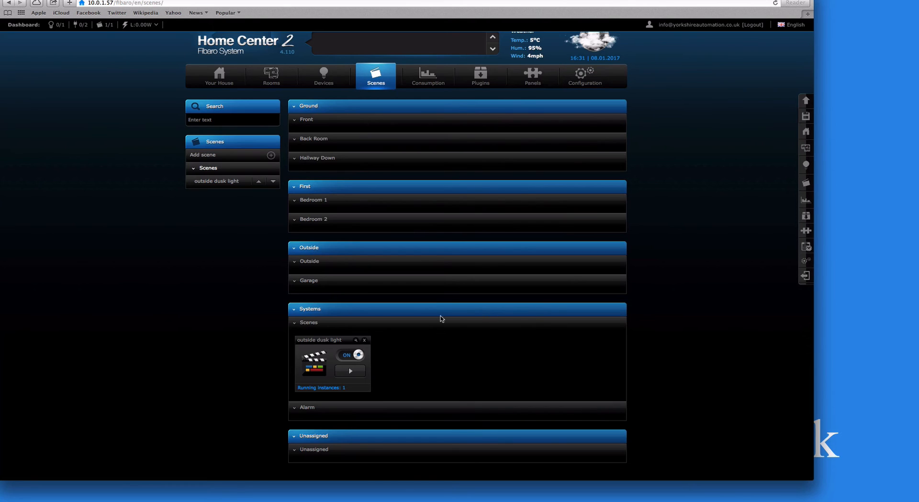
scroll(371, 370, "down", 1)
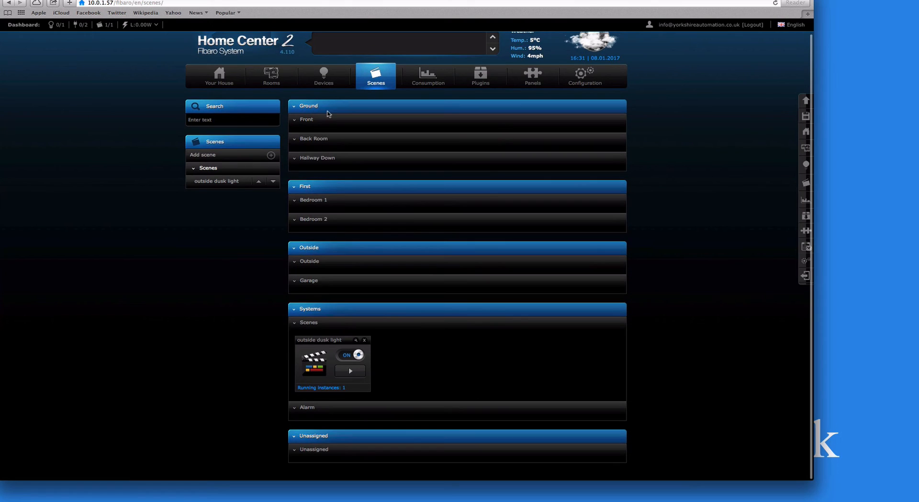
left_click(325, 84)
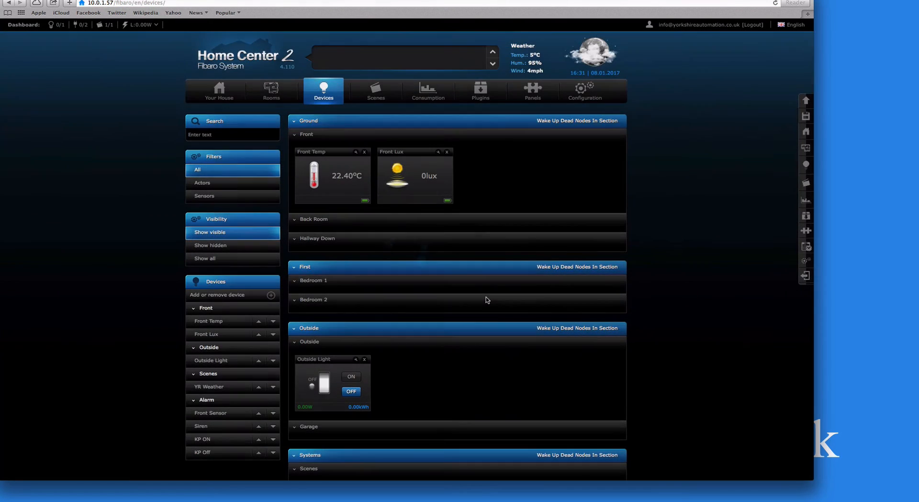
scroll(487, 300, "down", 5)
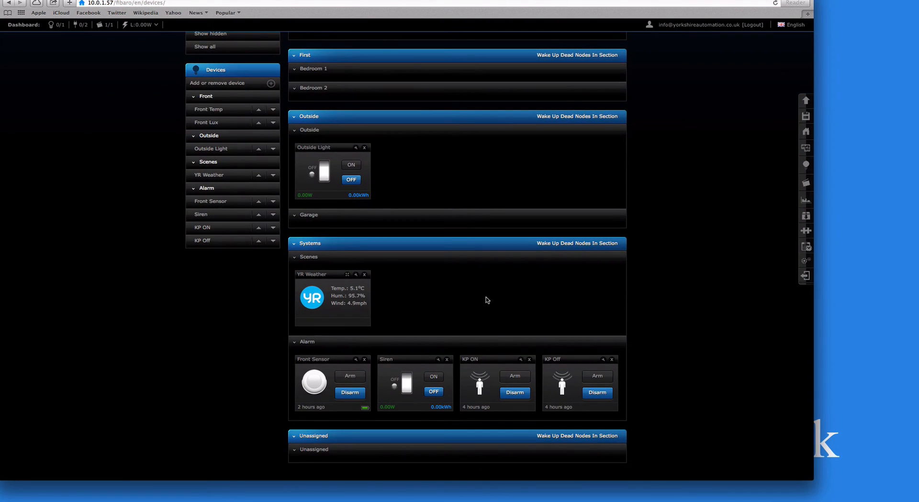
scroll(487, 300, "up", 5)
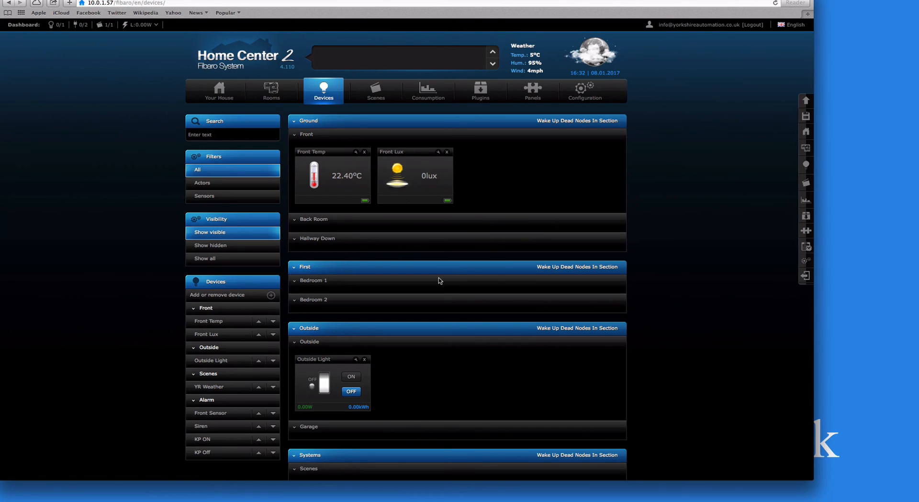
left_click(376, 93)
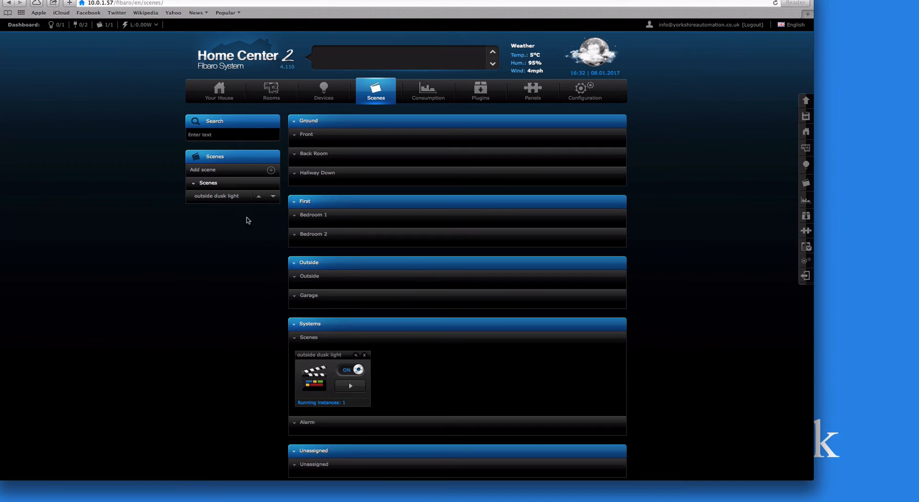
- Rename the scene to 'out dusk light on', save it, and begin adding another scene
left_click(355, 355)
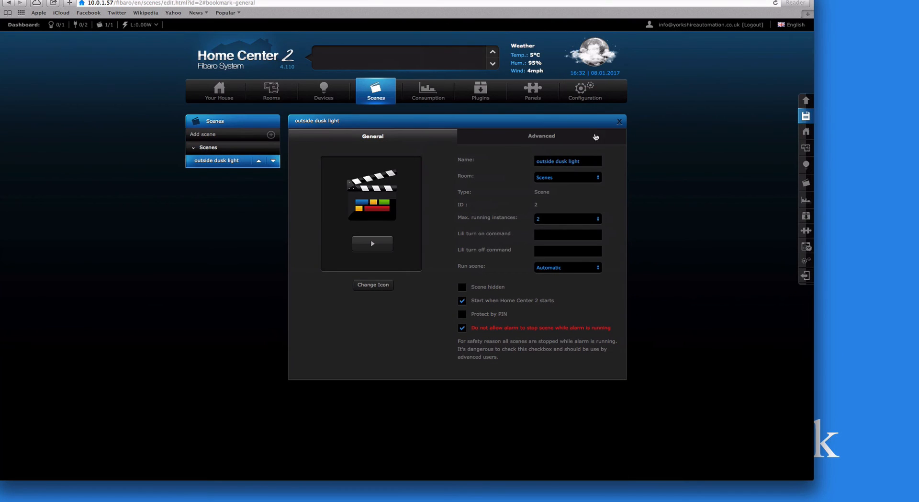
left_click(592, 161)
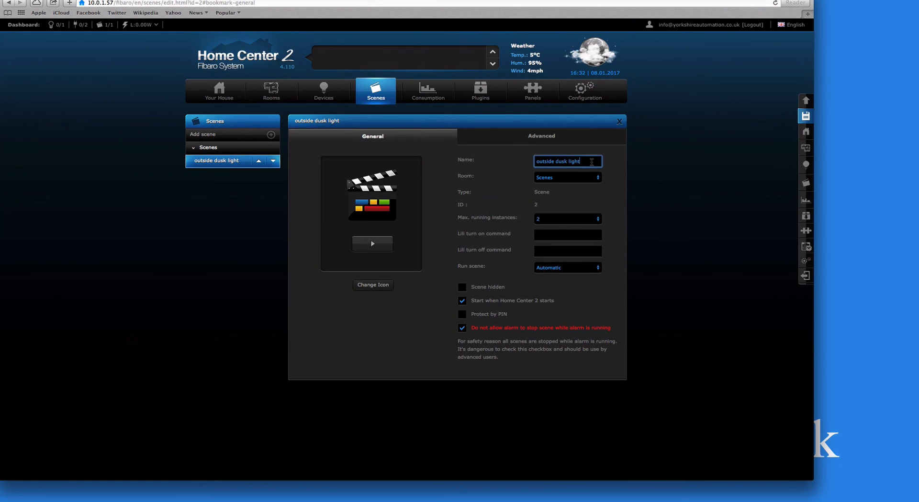
type("on")
left_click(806, 116)
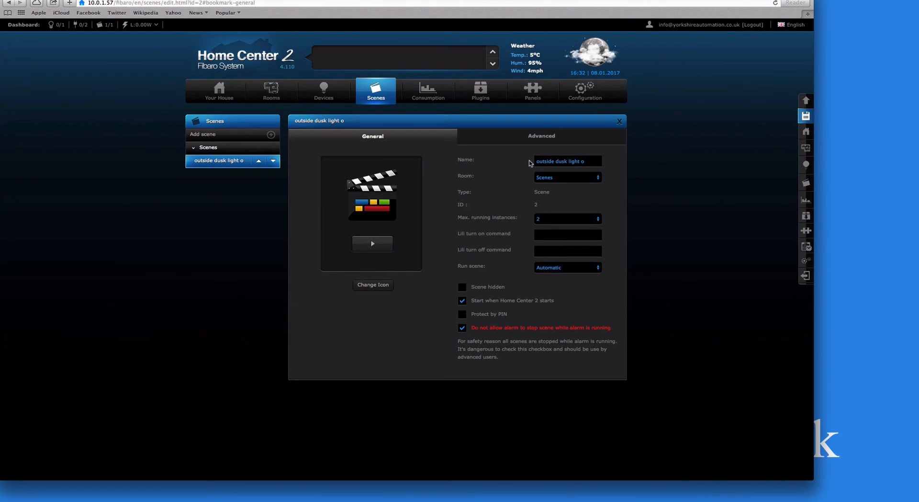
left_click(559, 162)
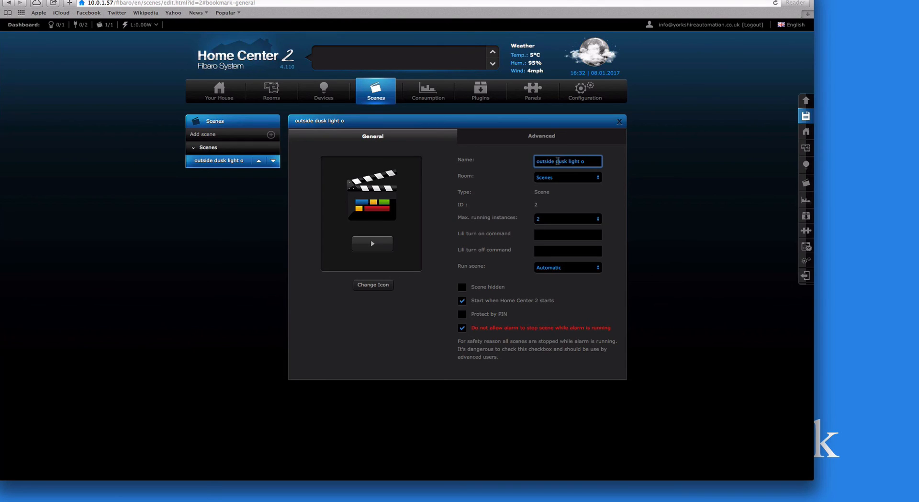
key("BackSpace")
key("BackSpace")
key("BackSpace")
key("BackSpace")
left_click(801, 116)
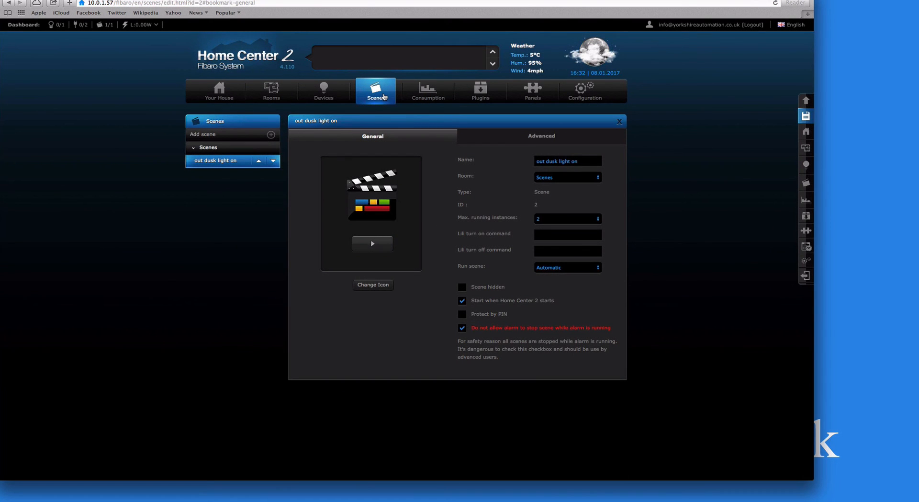
left_click(210, 137)
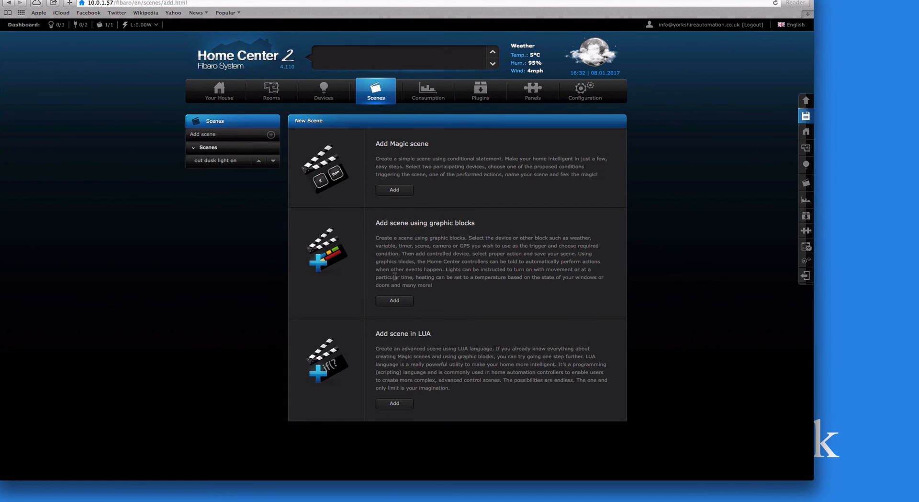
- Create a new graphic-block scene triggered by a Days of Week timer covering every day
left_click(394, 300)
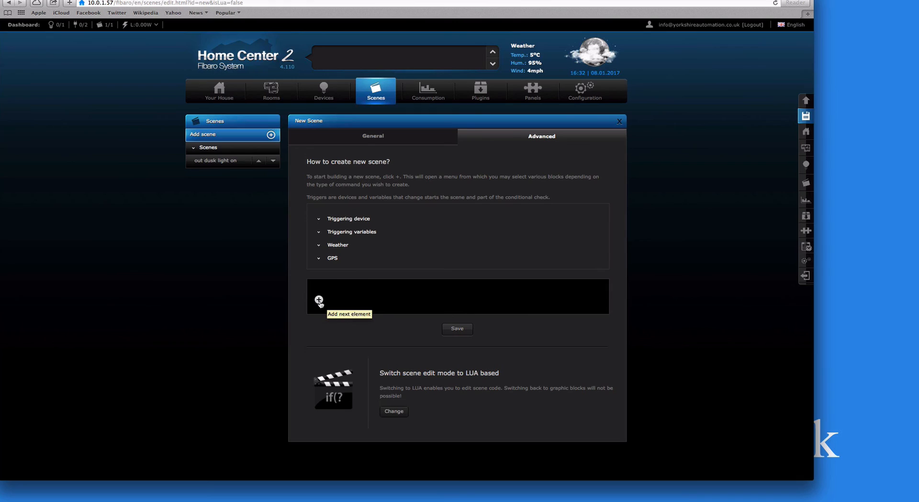
left_click(319, 300)
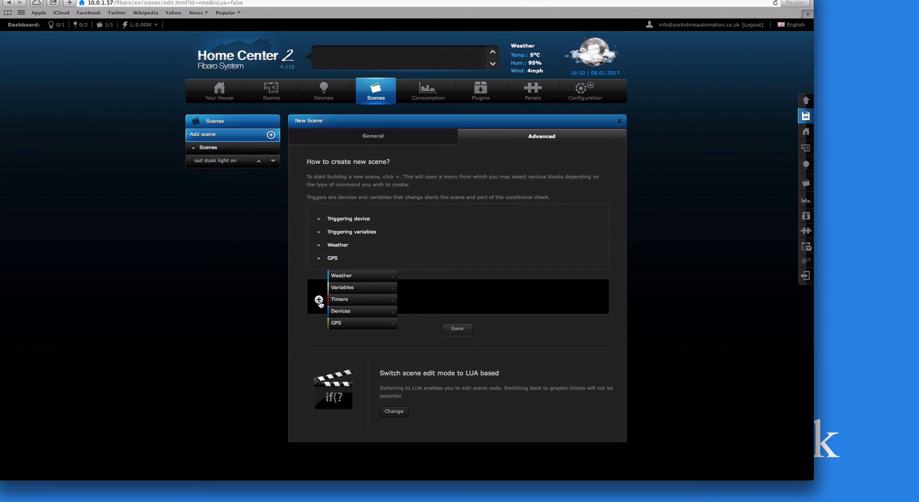
mouse_move(359, 300)
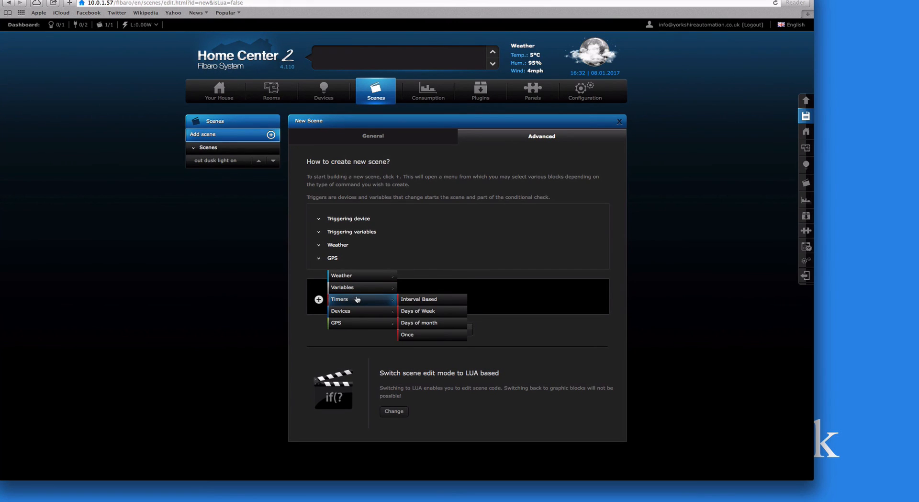
left_click(429, 311)
left_click(376, 299)
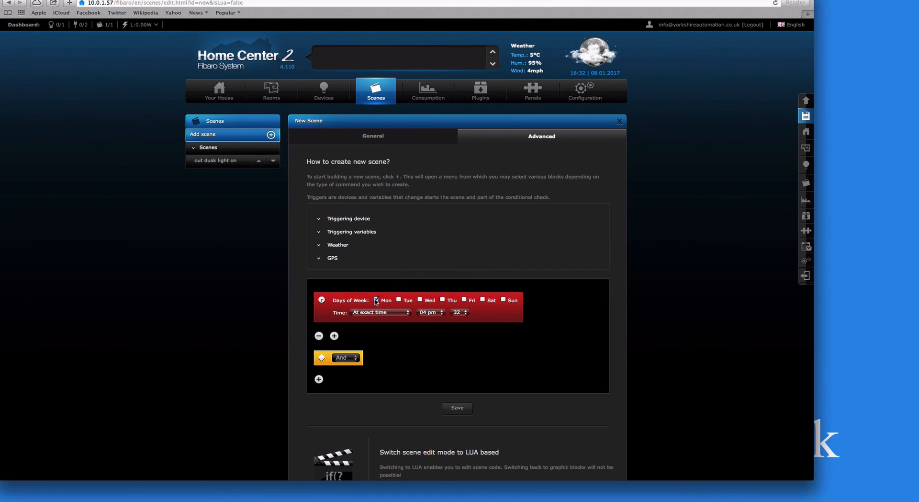
left_click(399, 299)
left_click(419, 299)
left_click(465, 301)
left_click(483, 300)
- Set the timer to fire 15m before sunrise
left_click(427, 315)
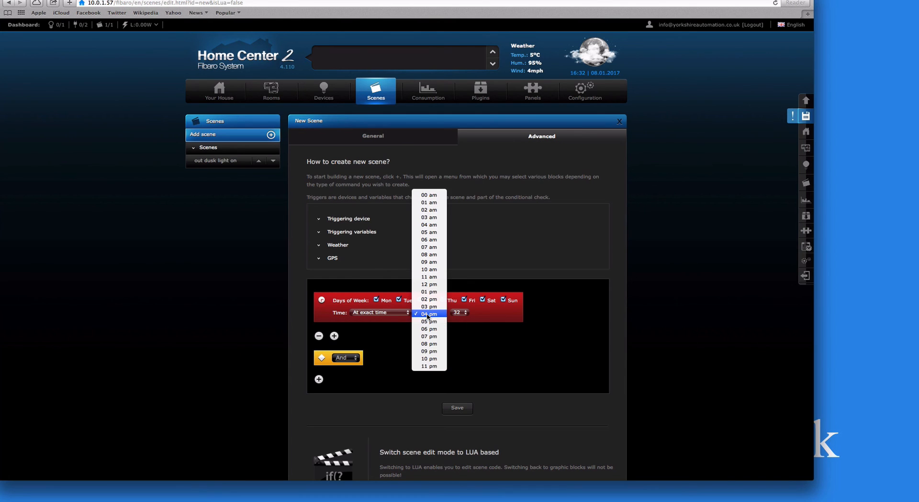
left_click(429, 366)
left_click(458, 313)
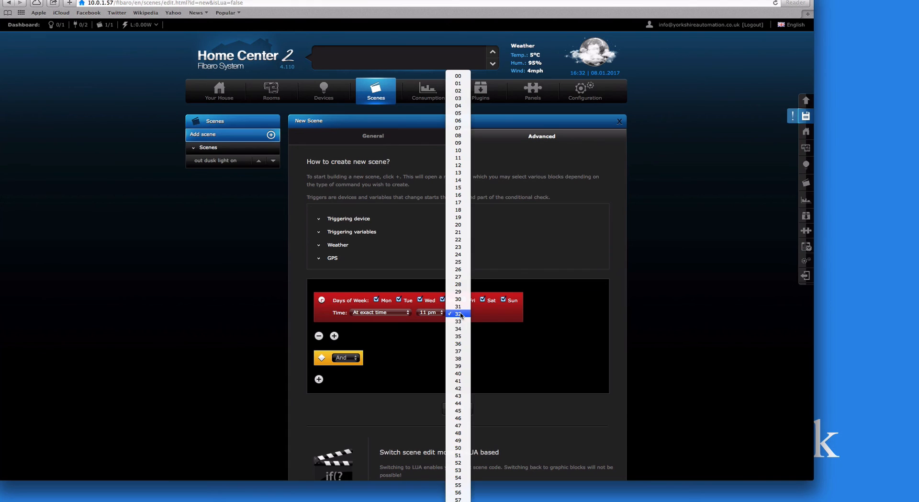
left_click(458, 492)
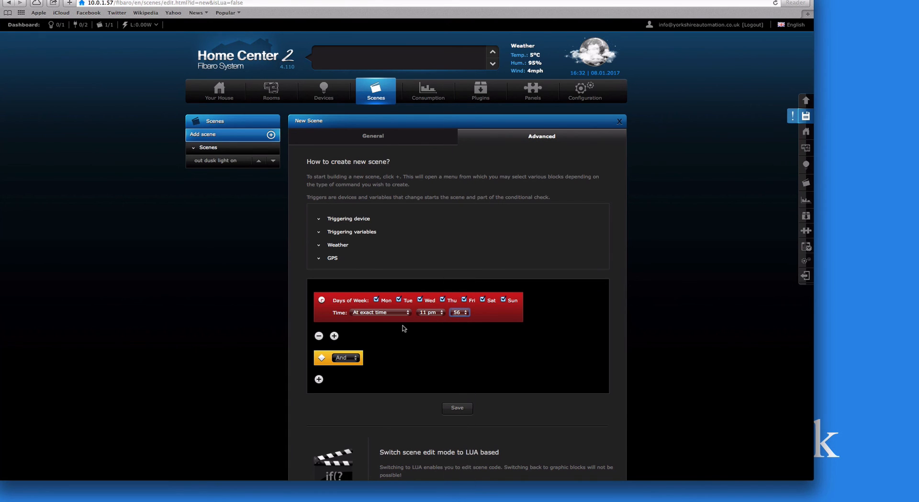
left_click(396, 315)
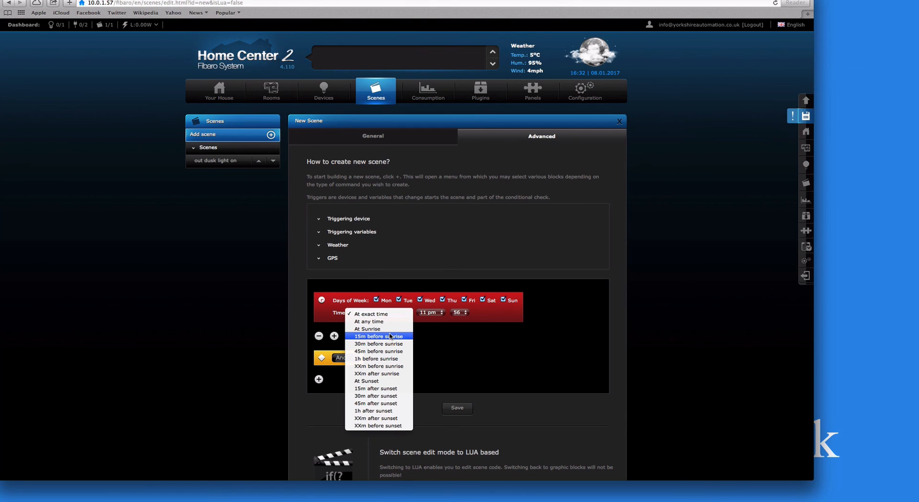
left_click(390, 328)
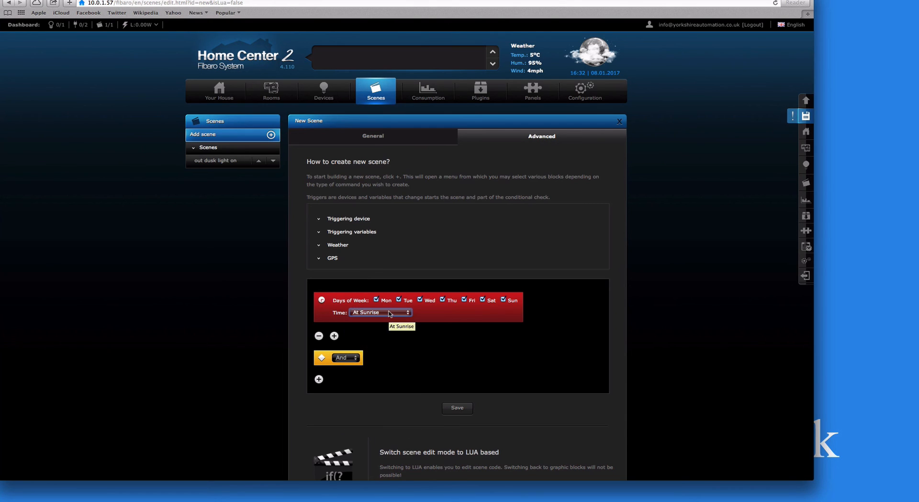
left_click(391, 315)
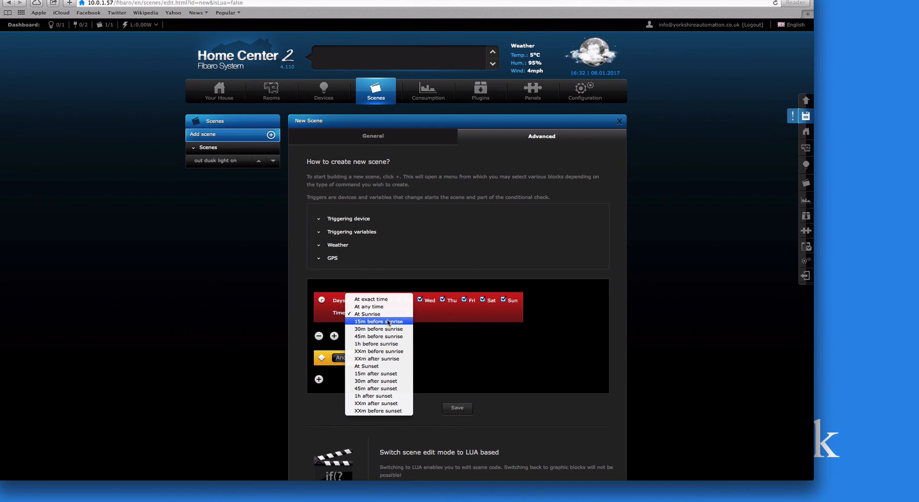
left_click(388, 322)
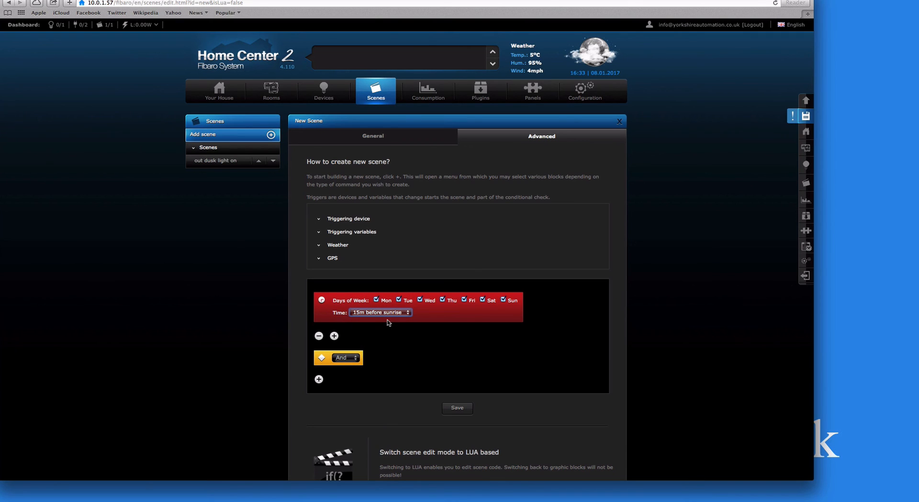
- Change the connector after the trigger from And to Then
left_click(347, 359)
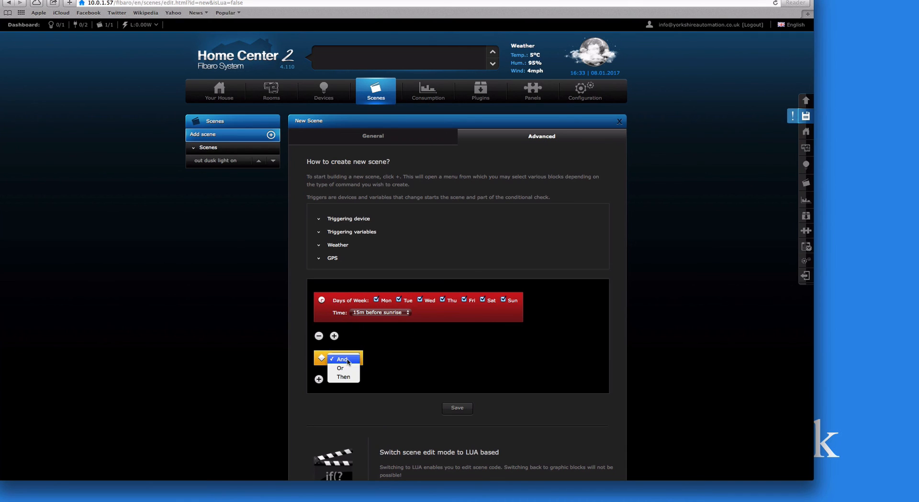
left_click(344, 376)
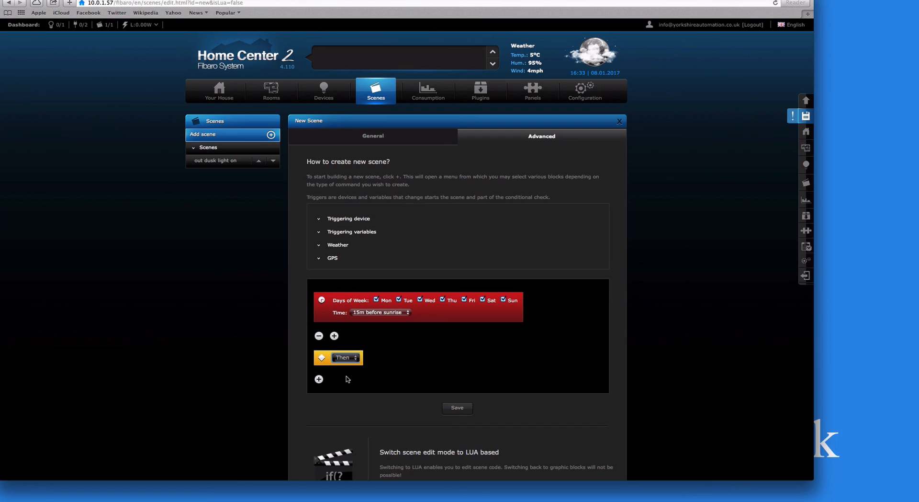
left_click(324, 379)
- Add an action turning the Outside Light off, then show the scene's General settings
mouse_move(355, 384)
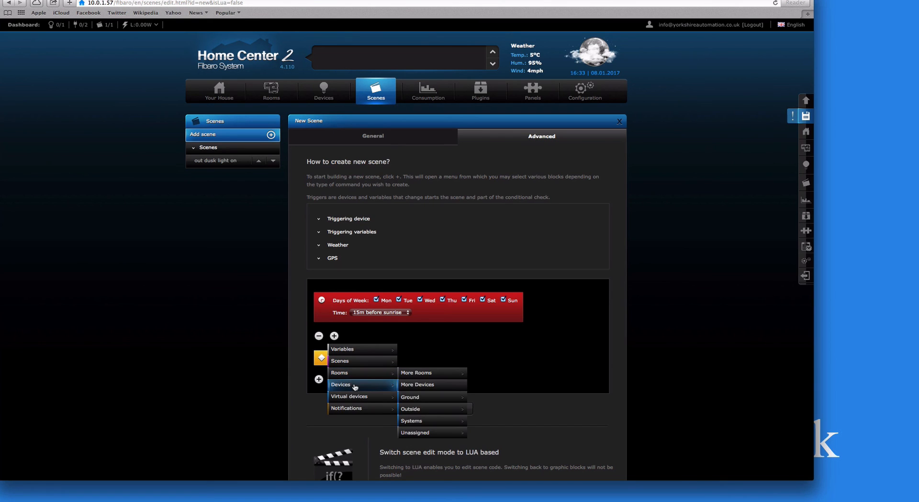
mouse_move(426, 408)
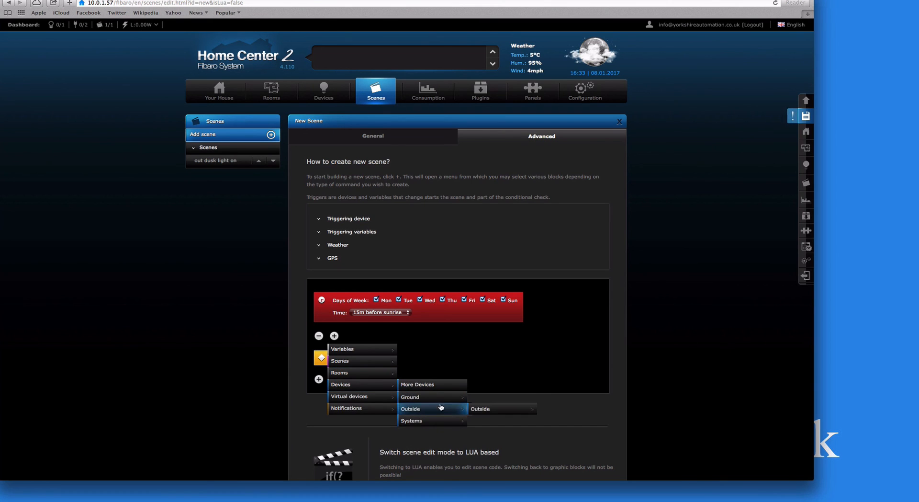
mouse_move(487, 409)
left_click(569, 409)
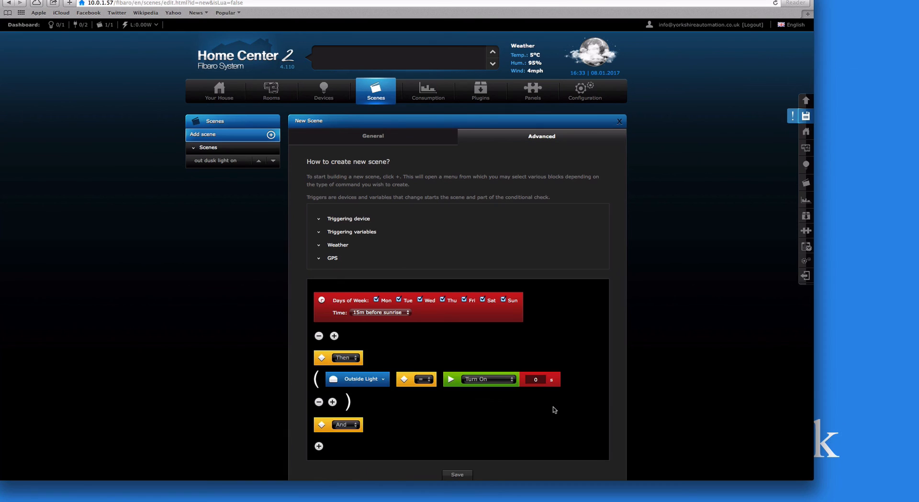
left_click(481, 379)
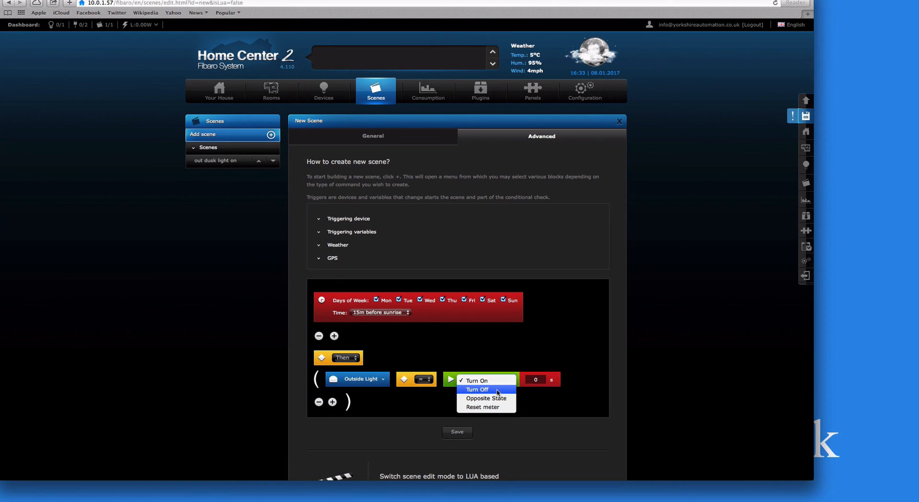
left_click(498, 391)
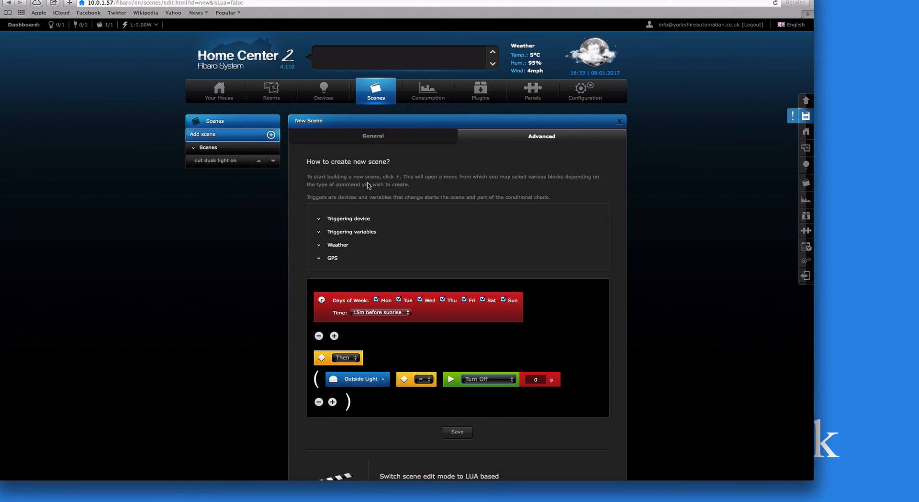
left_click(365, 141)
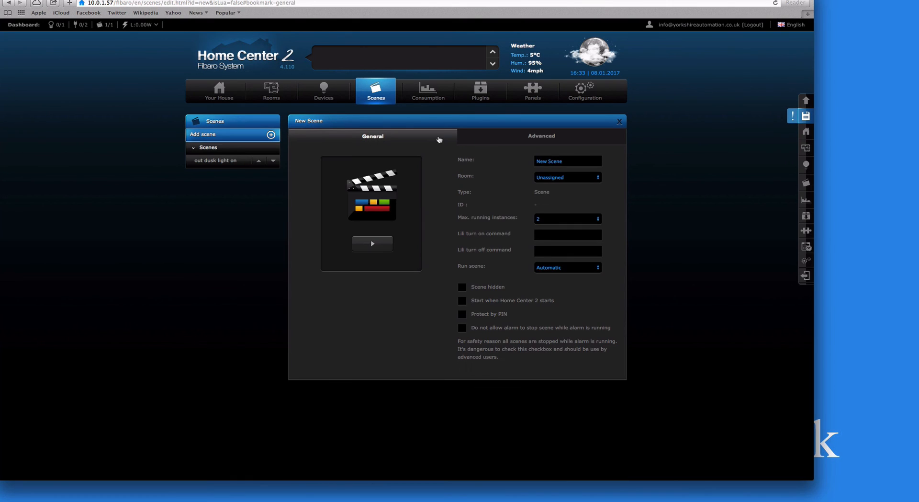
- Name the scene 'out light off' and place it in the Scenes room
left_click(568, 163)
type("out")
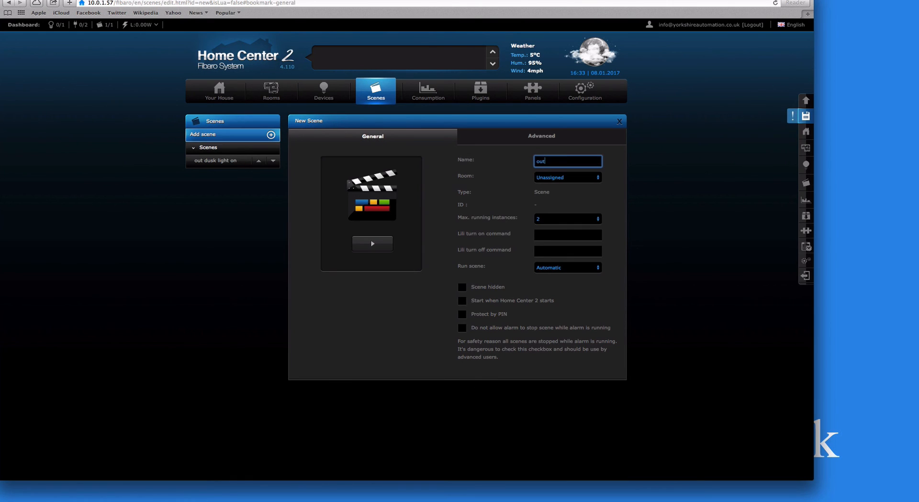
type(" dus")
key("BackSpace")
key("BackSpace")
key("BackSpace")
key("BackSpace")
type("light off")
left_click(553, 178)
left_click(551, 166)
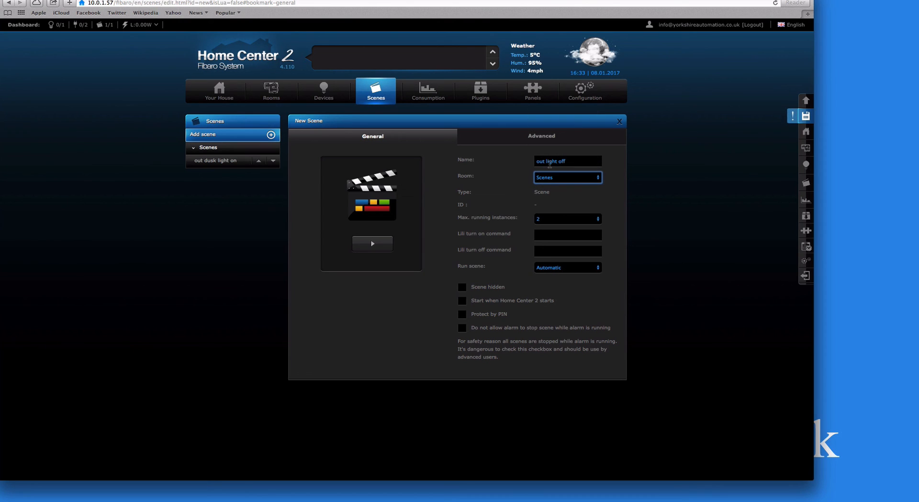
- Make alarms unable to stop the scene, start it with Home Center 2, and save
left_click(505, 327)
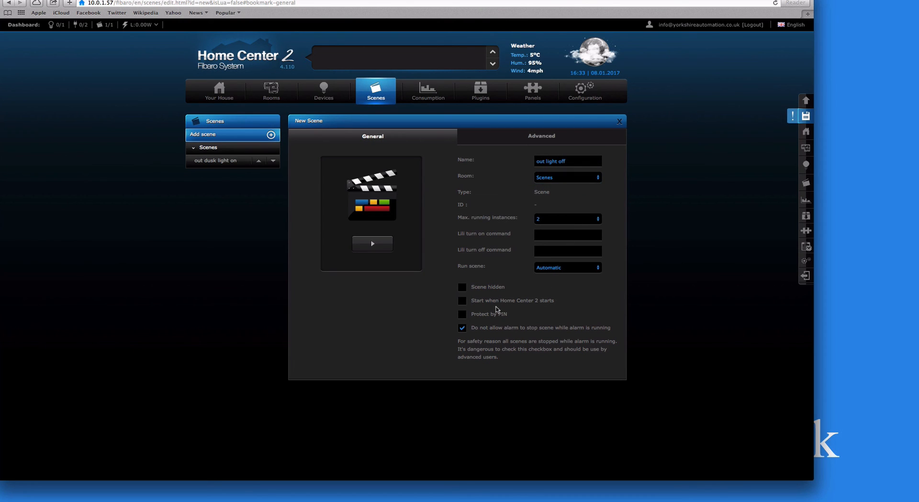
left_click(498, 304)
left_click(808, 118)
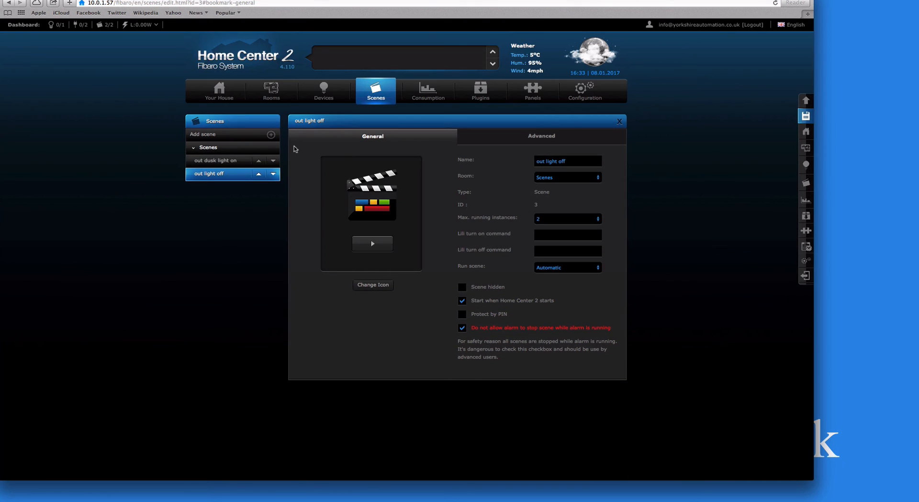
- Rename 'out dusk light on' to 'out light on', save it, and return to the scenes overview
left_click(216, 160)
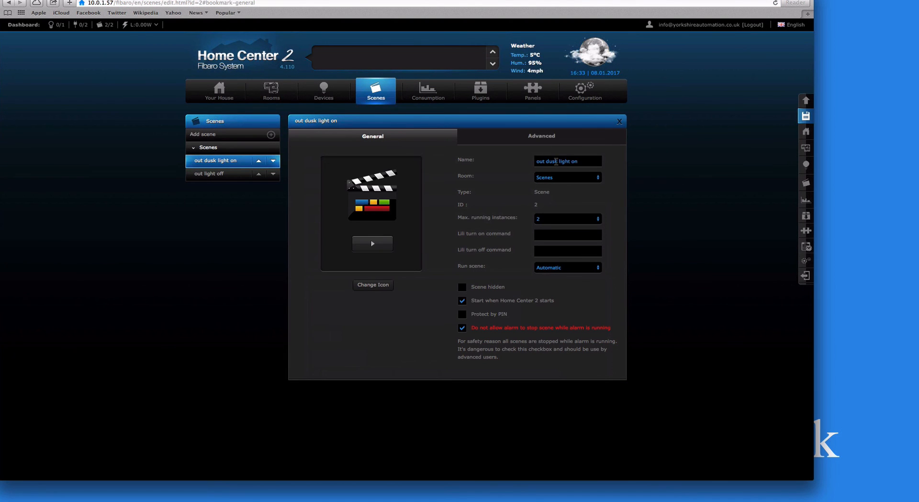
left_click(556, 161)
key("BackSpace")
key("BackSpace")
key("BackSpace")
key("BackSpace")
key("BackSpace")
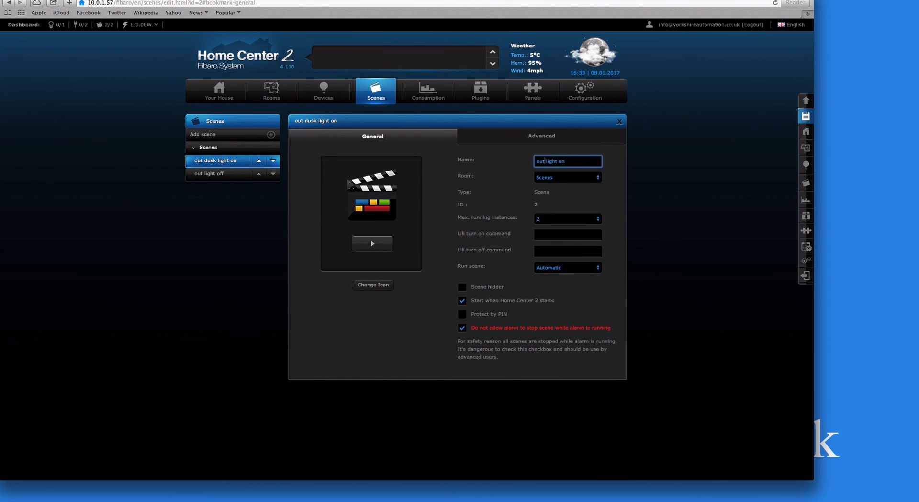
left_click(805, 116)
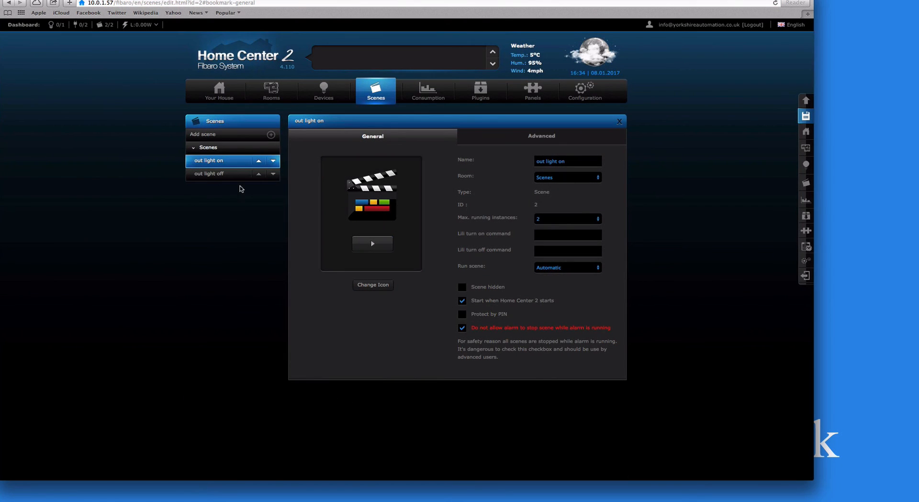
left_click(368, 93)
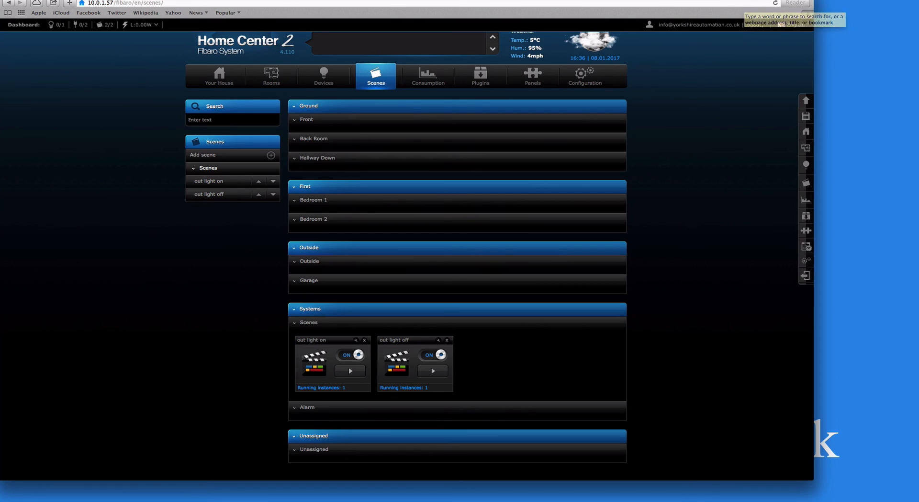
- Confirm 'out light on' and 'out light off' both appear under Systems on the Scenes page
left_click(864, 1)
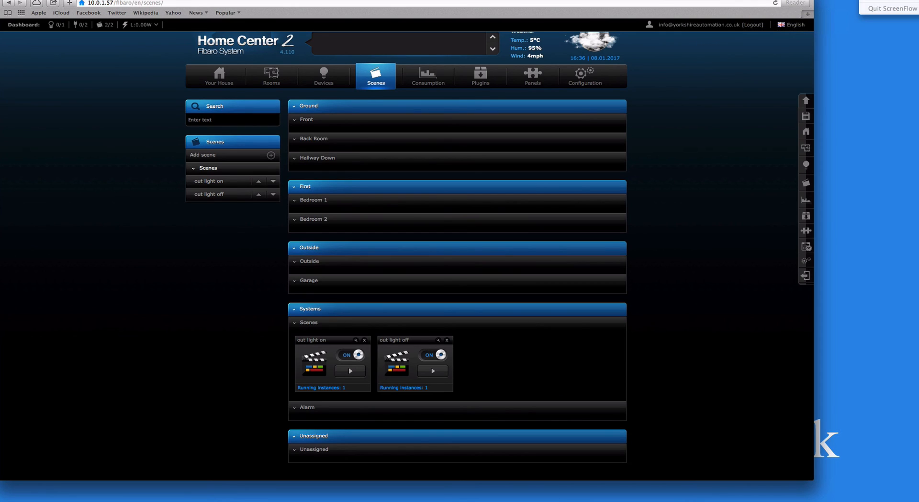